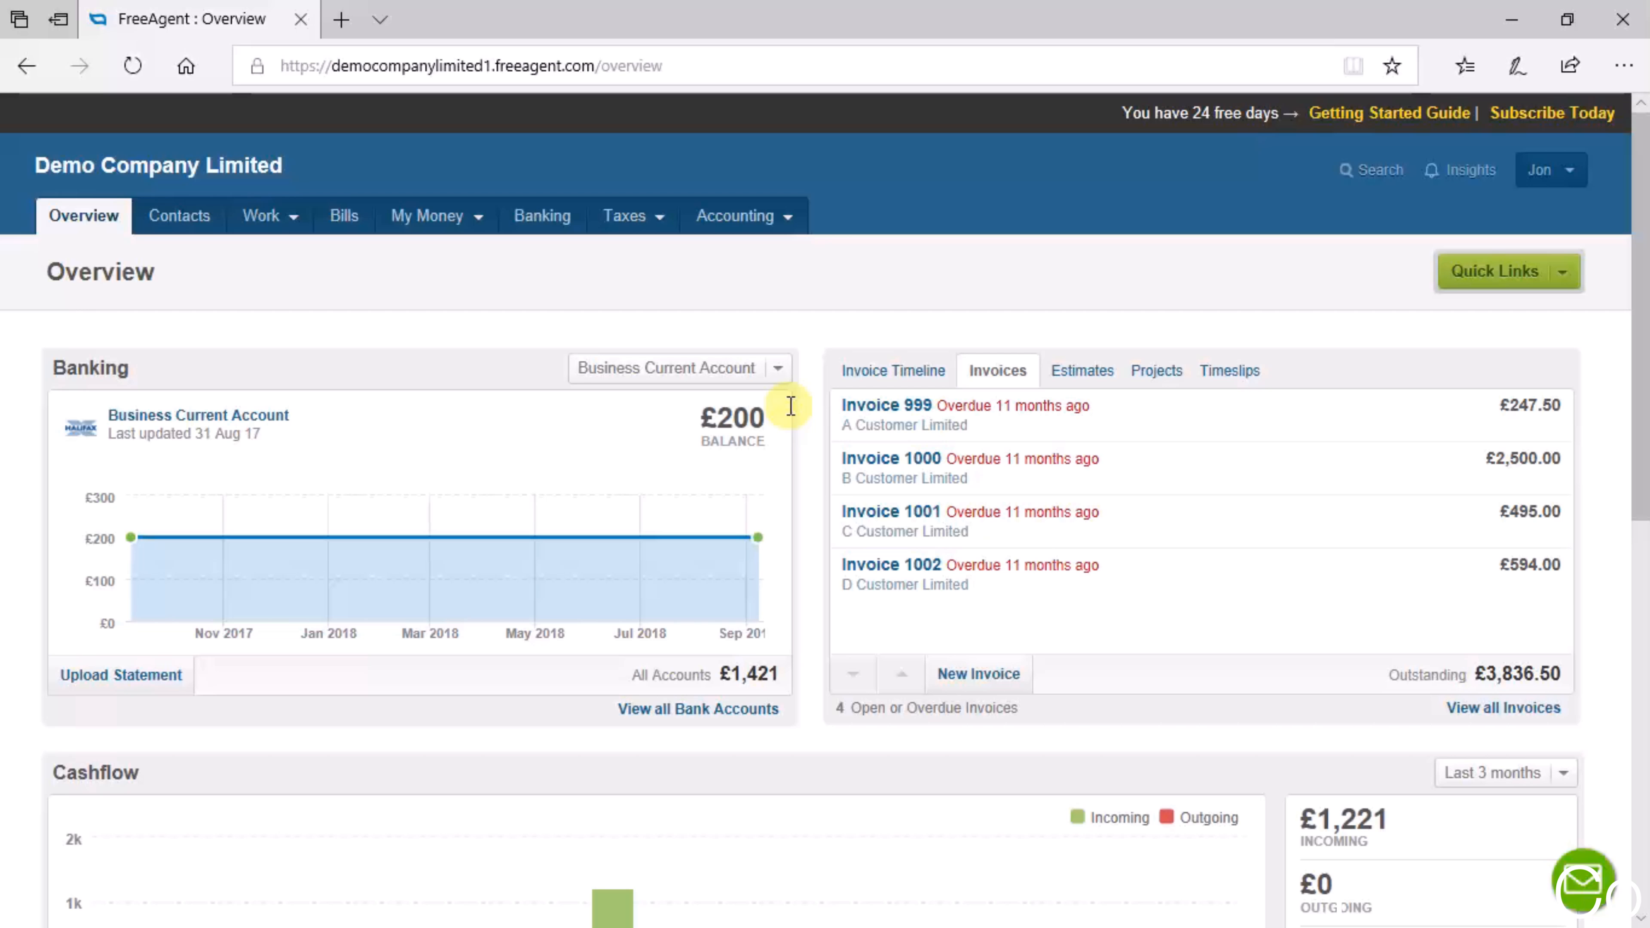
- Start adding a new bill from the company's bills list
click(351, 221)
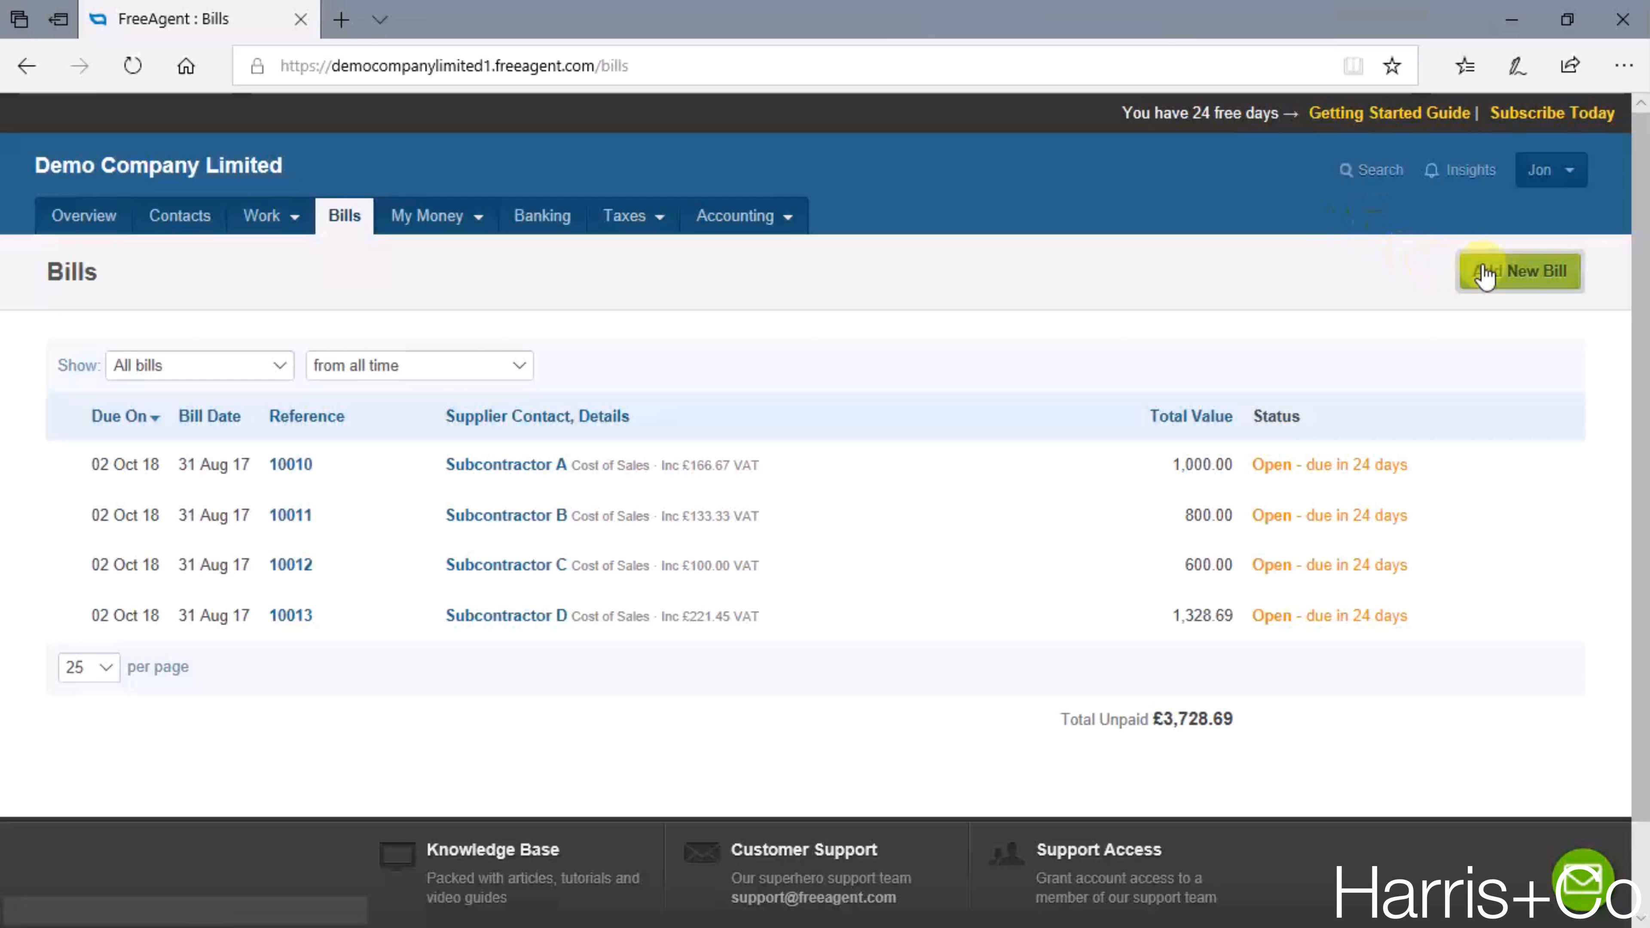
click(1524, 281)
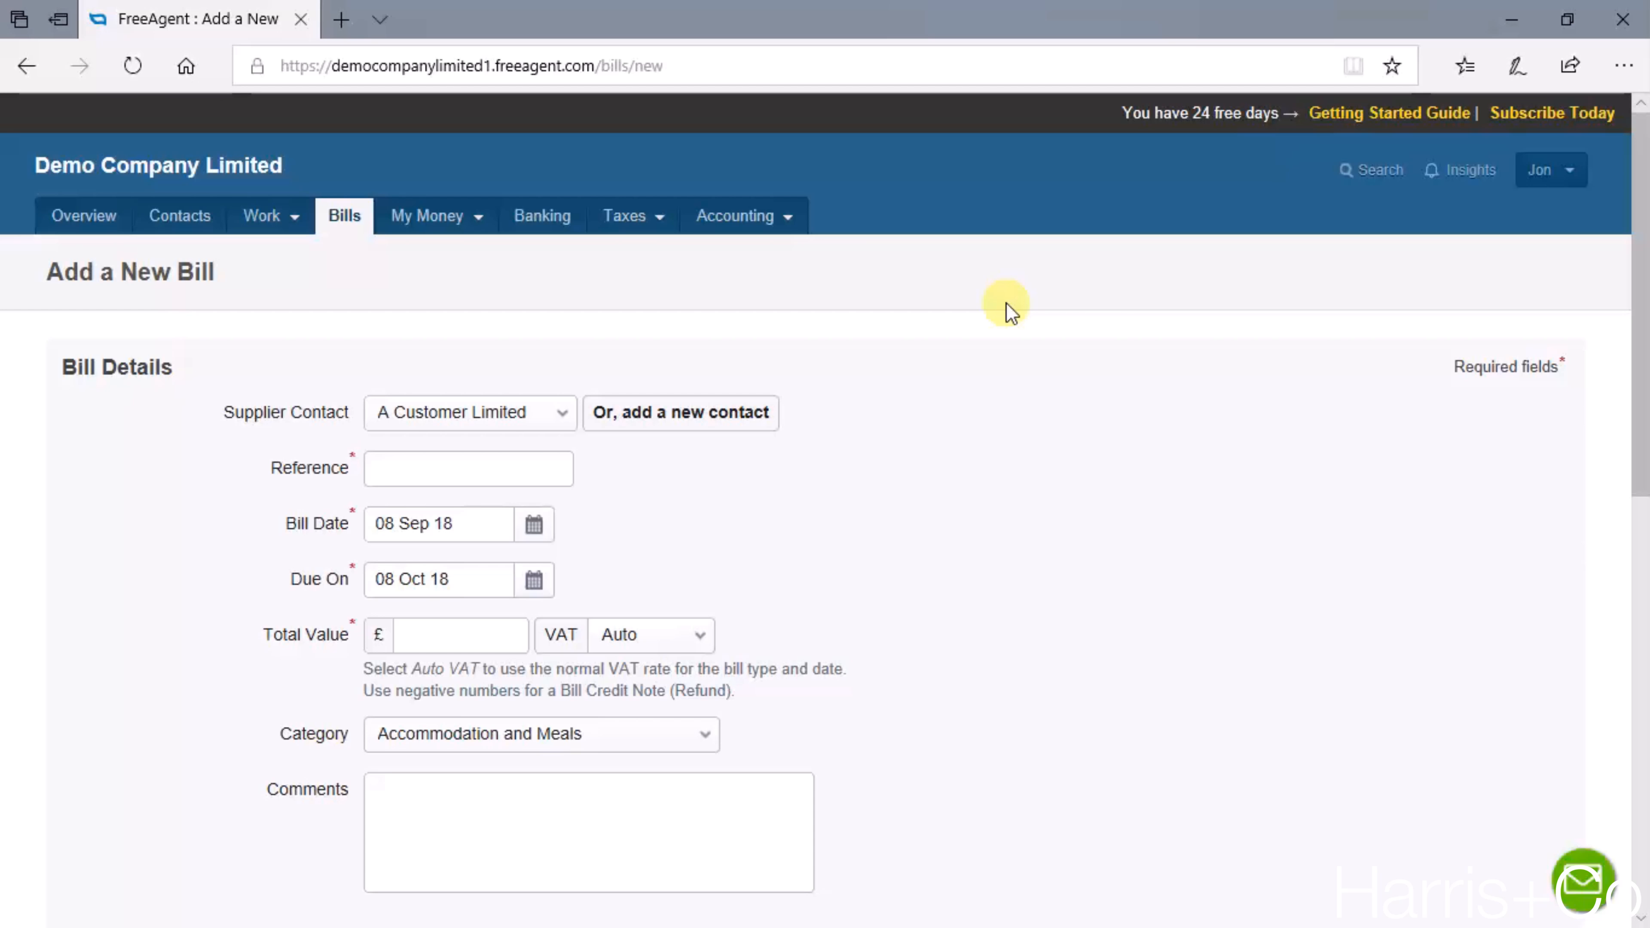
scroll(924, 361, down, 2)
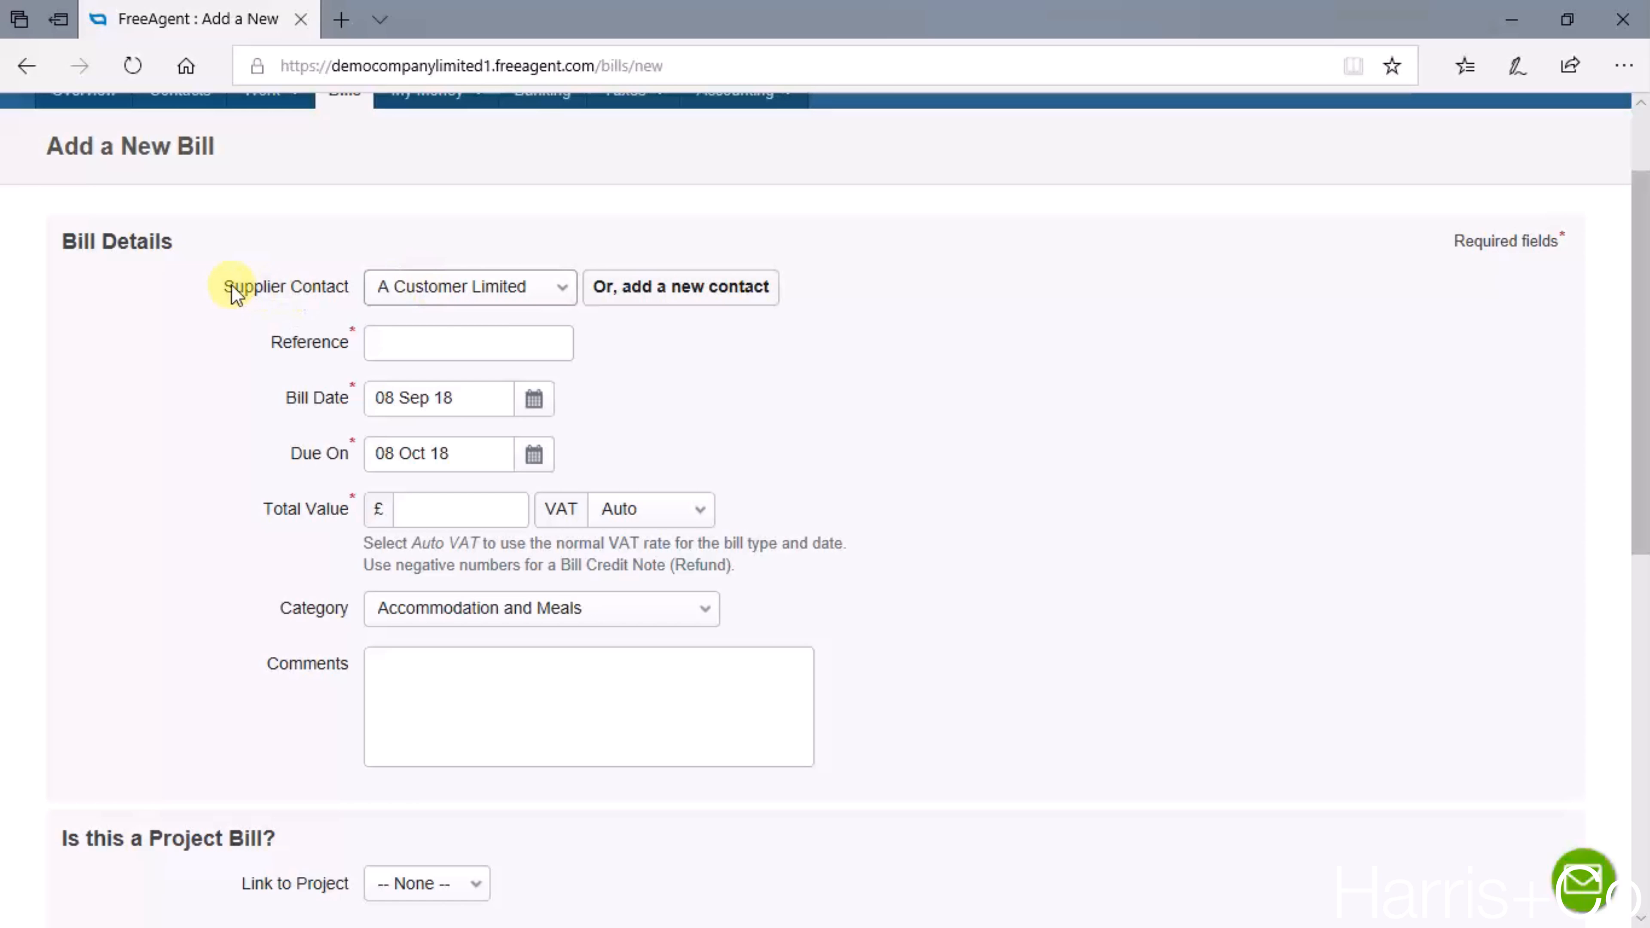
- Set the bill's supplier contact to The Web Developers
drag(232, 287, 348, 299)
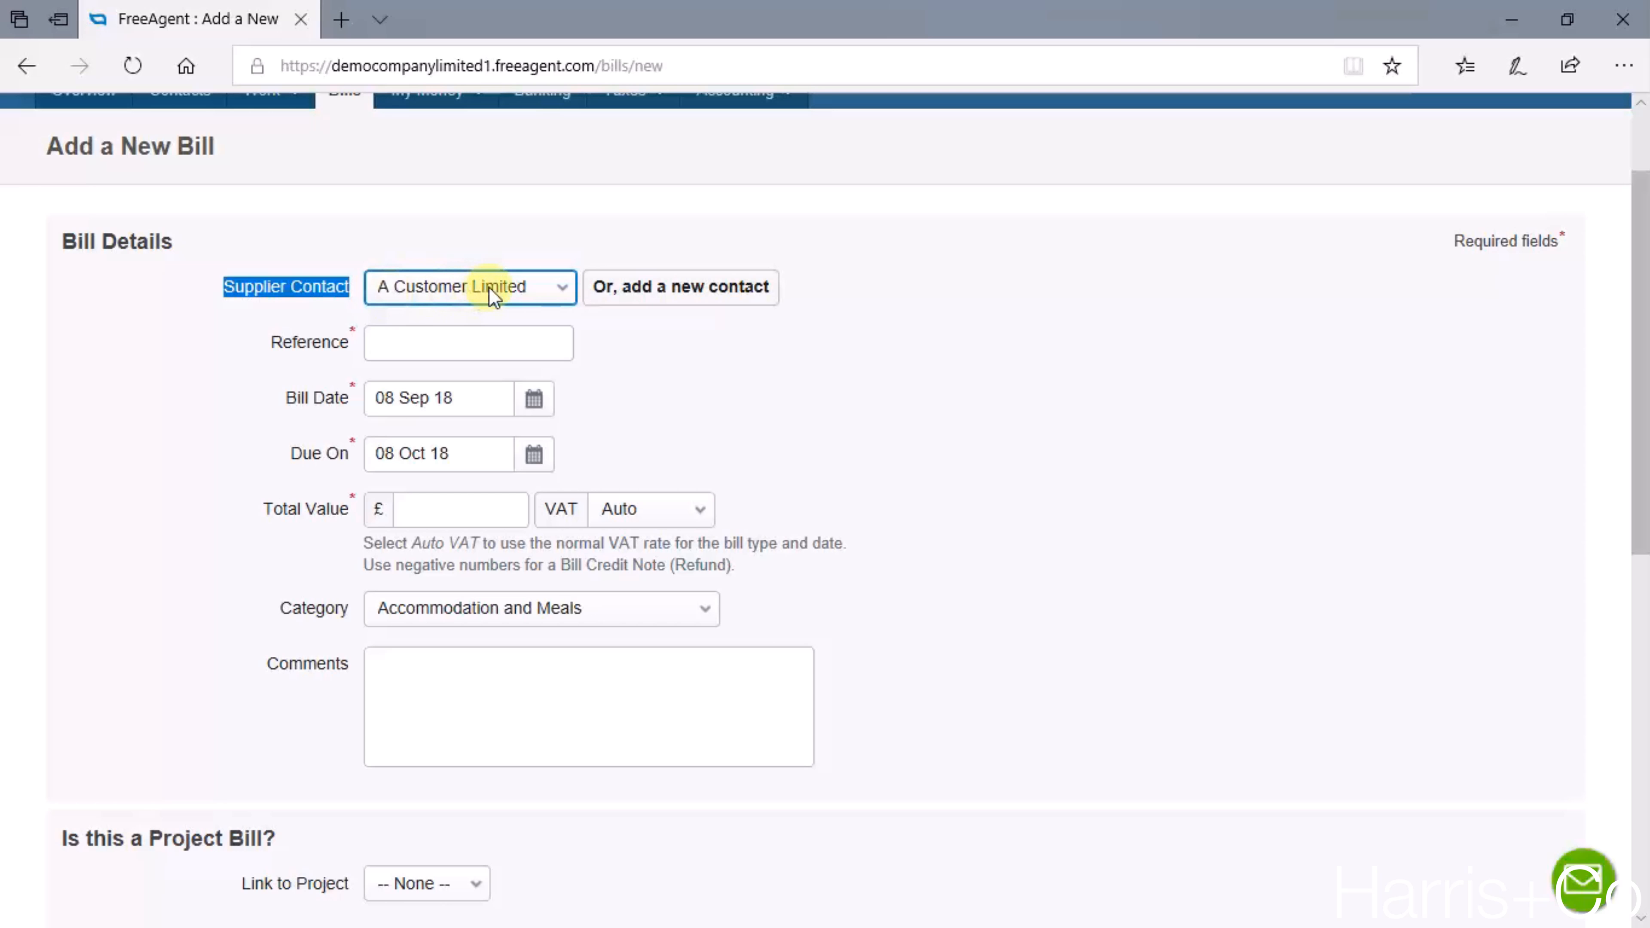
key(e)
click(514, 285)
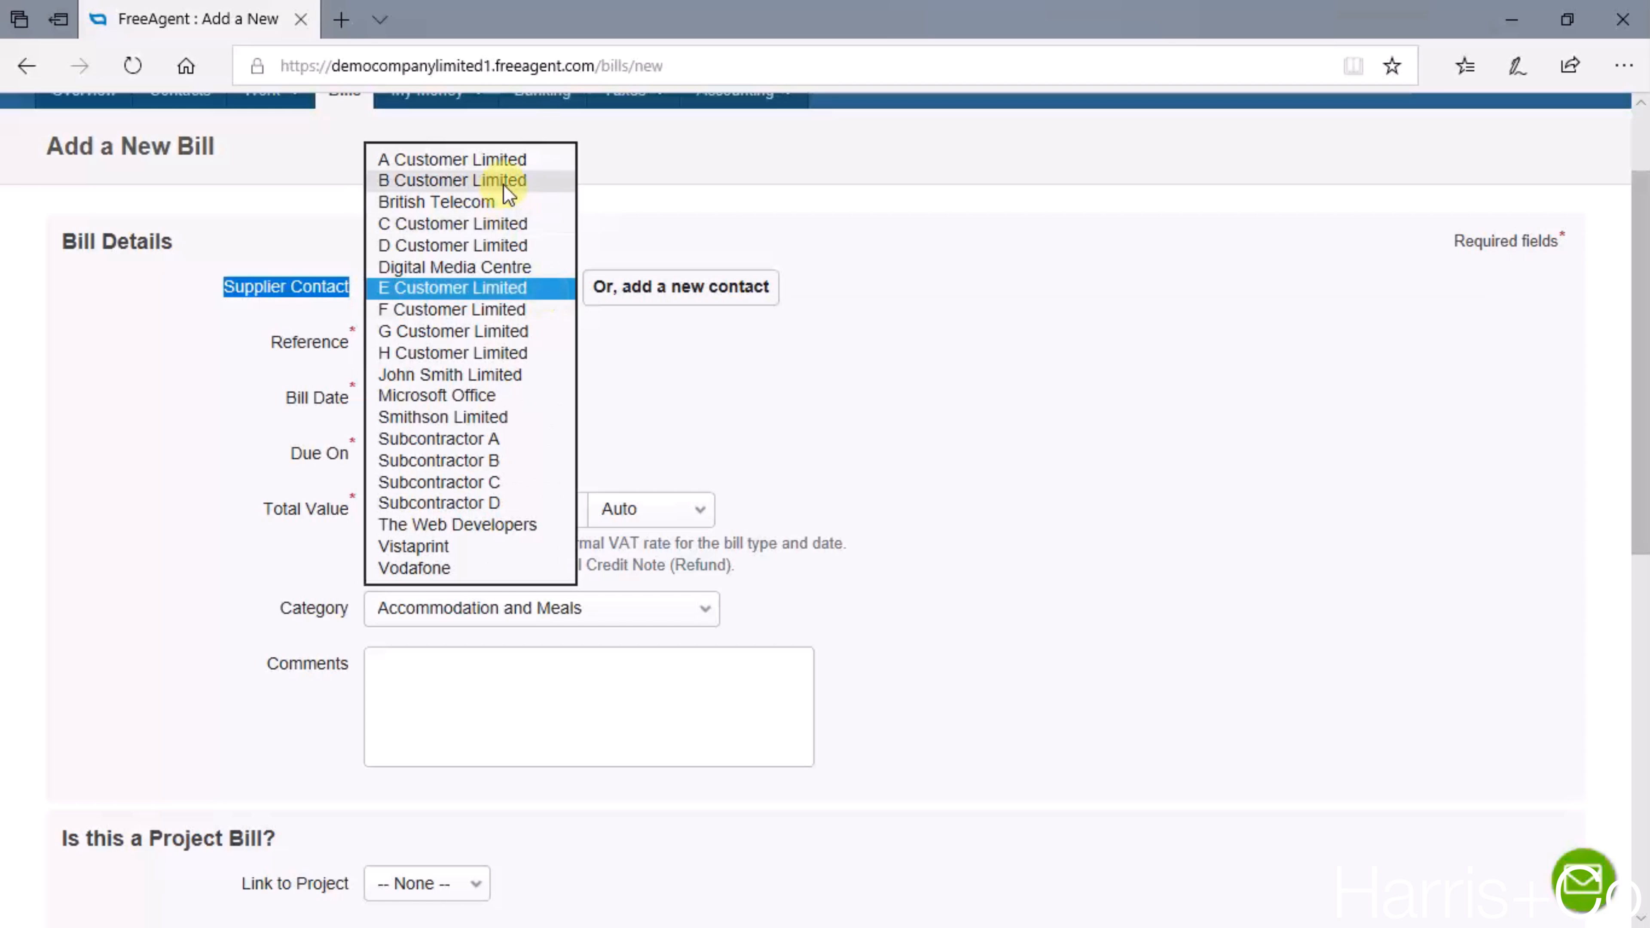
click(499, 161)
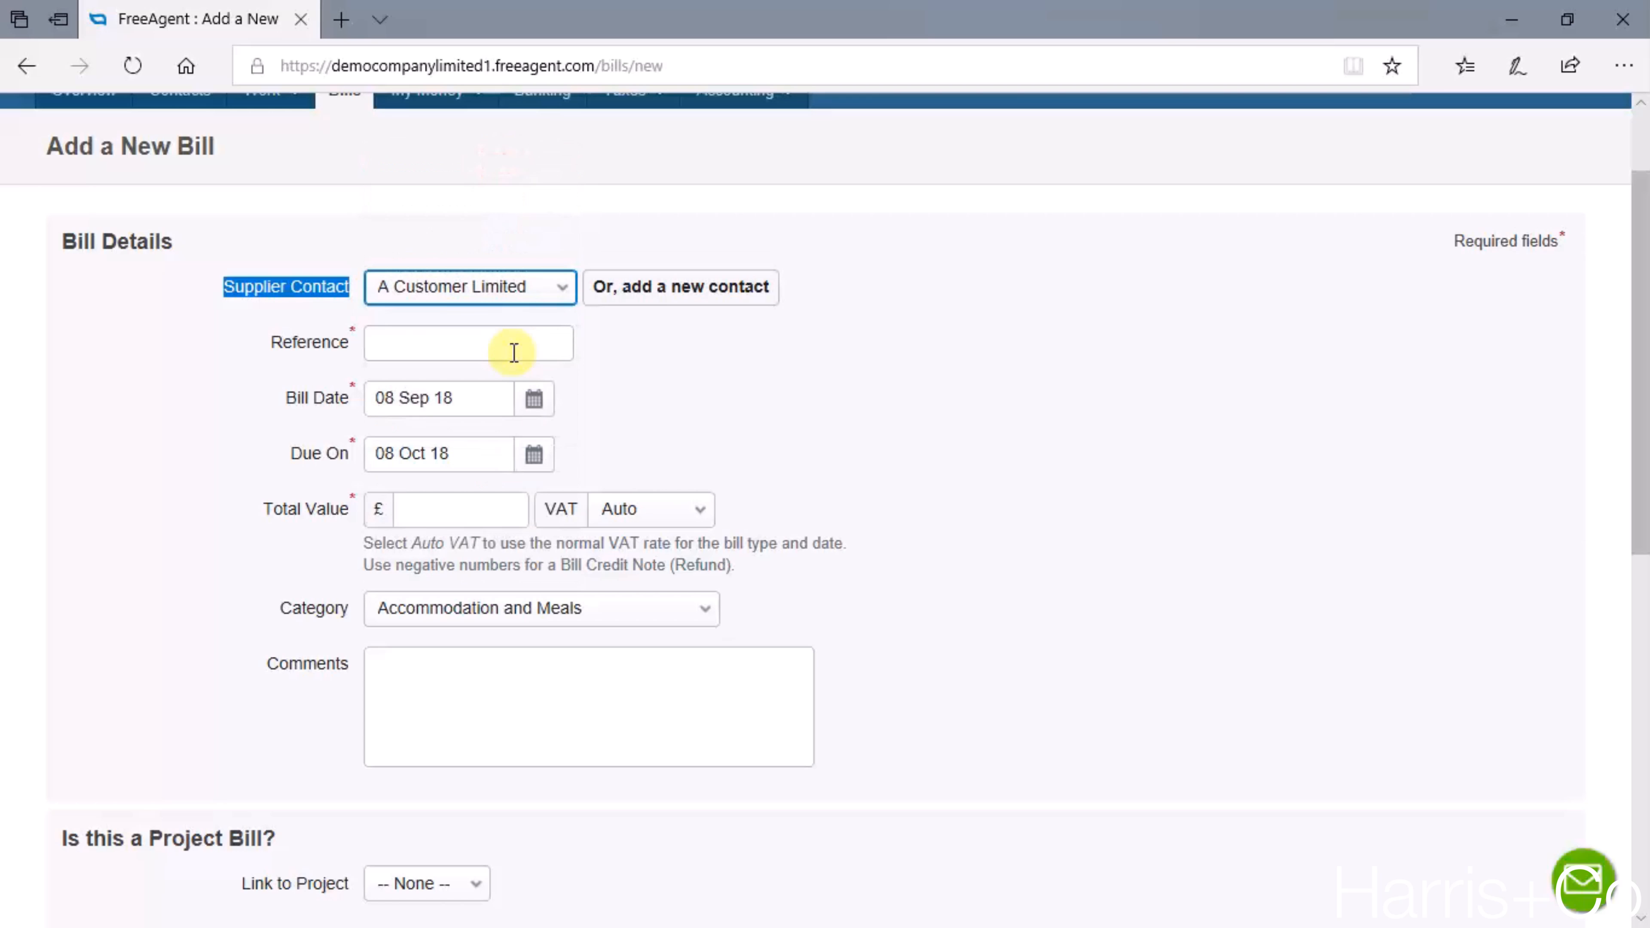
click(501, 287)
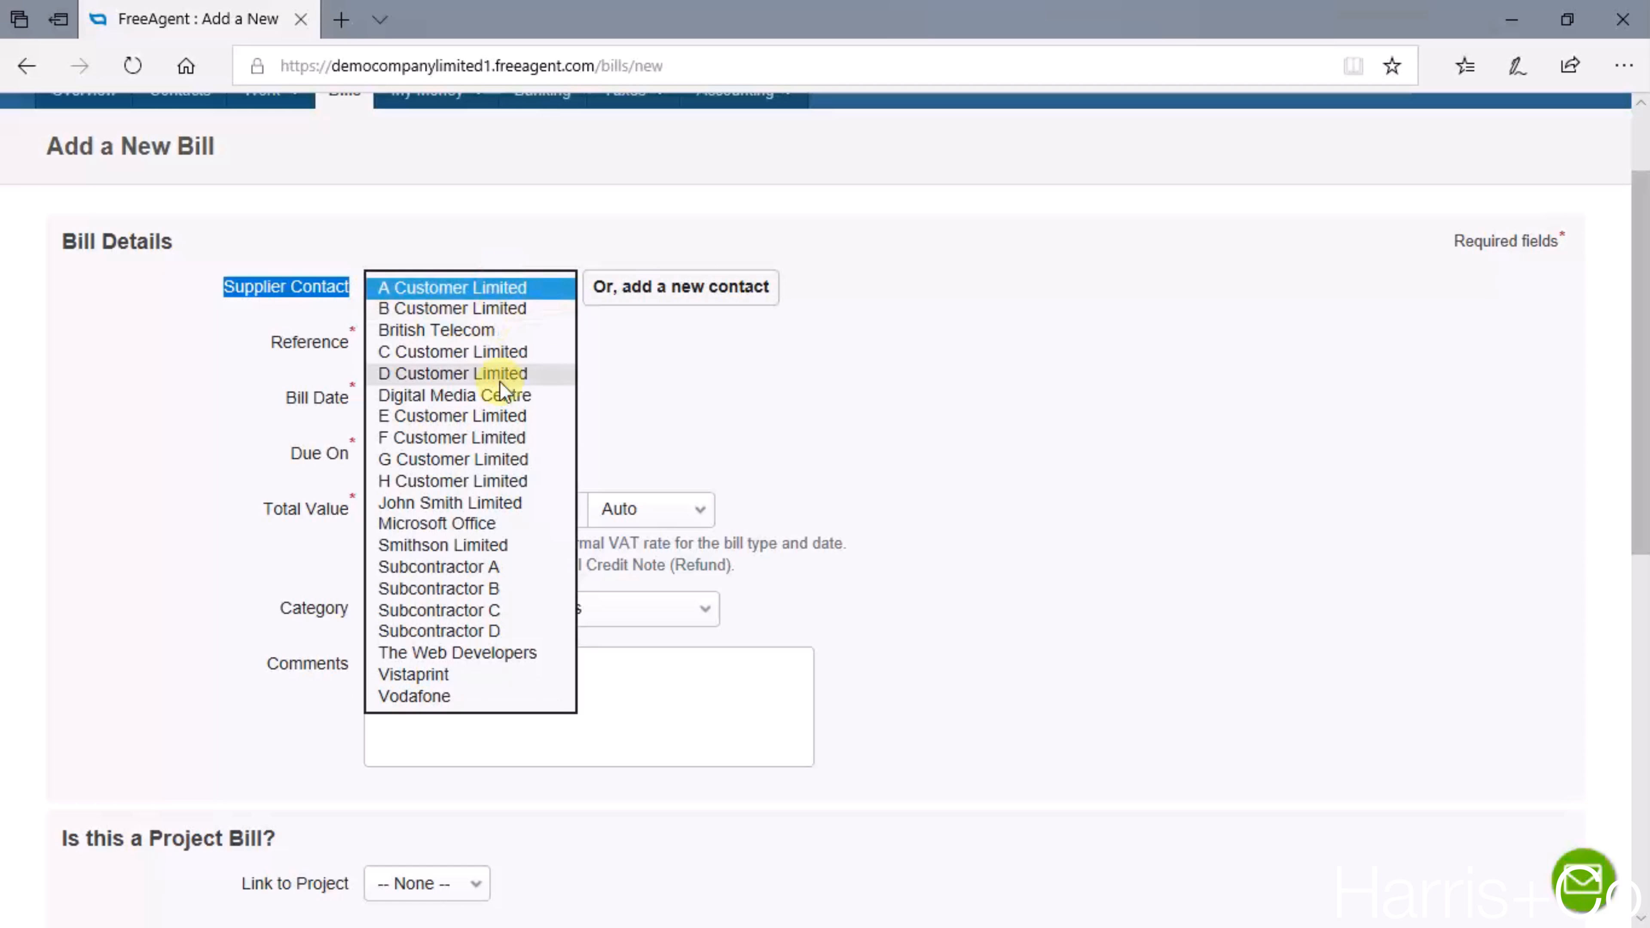
click(457, 654)
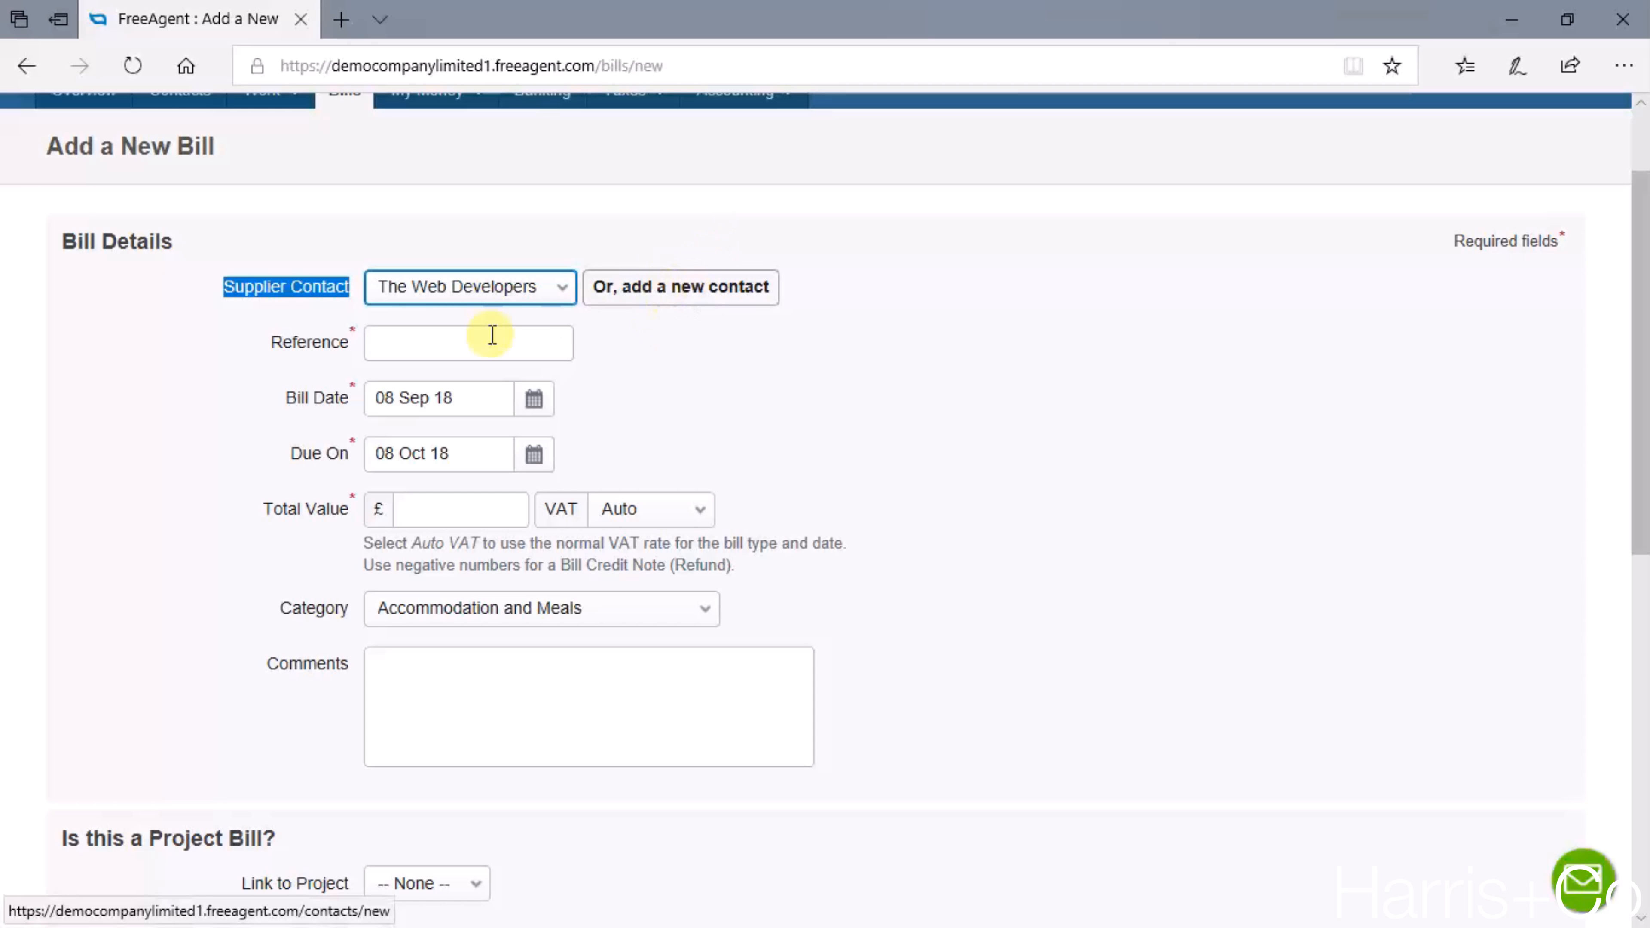
- Enter 10001 as the bill reference and set the bill date to 07 Sep 18
click(409, 345)
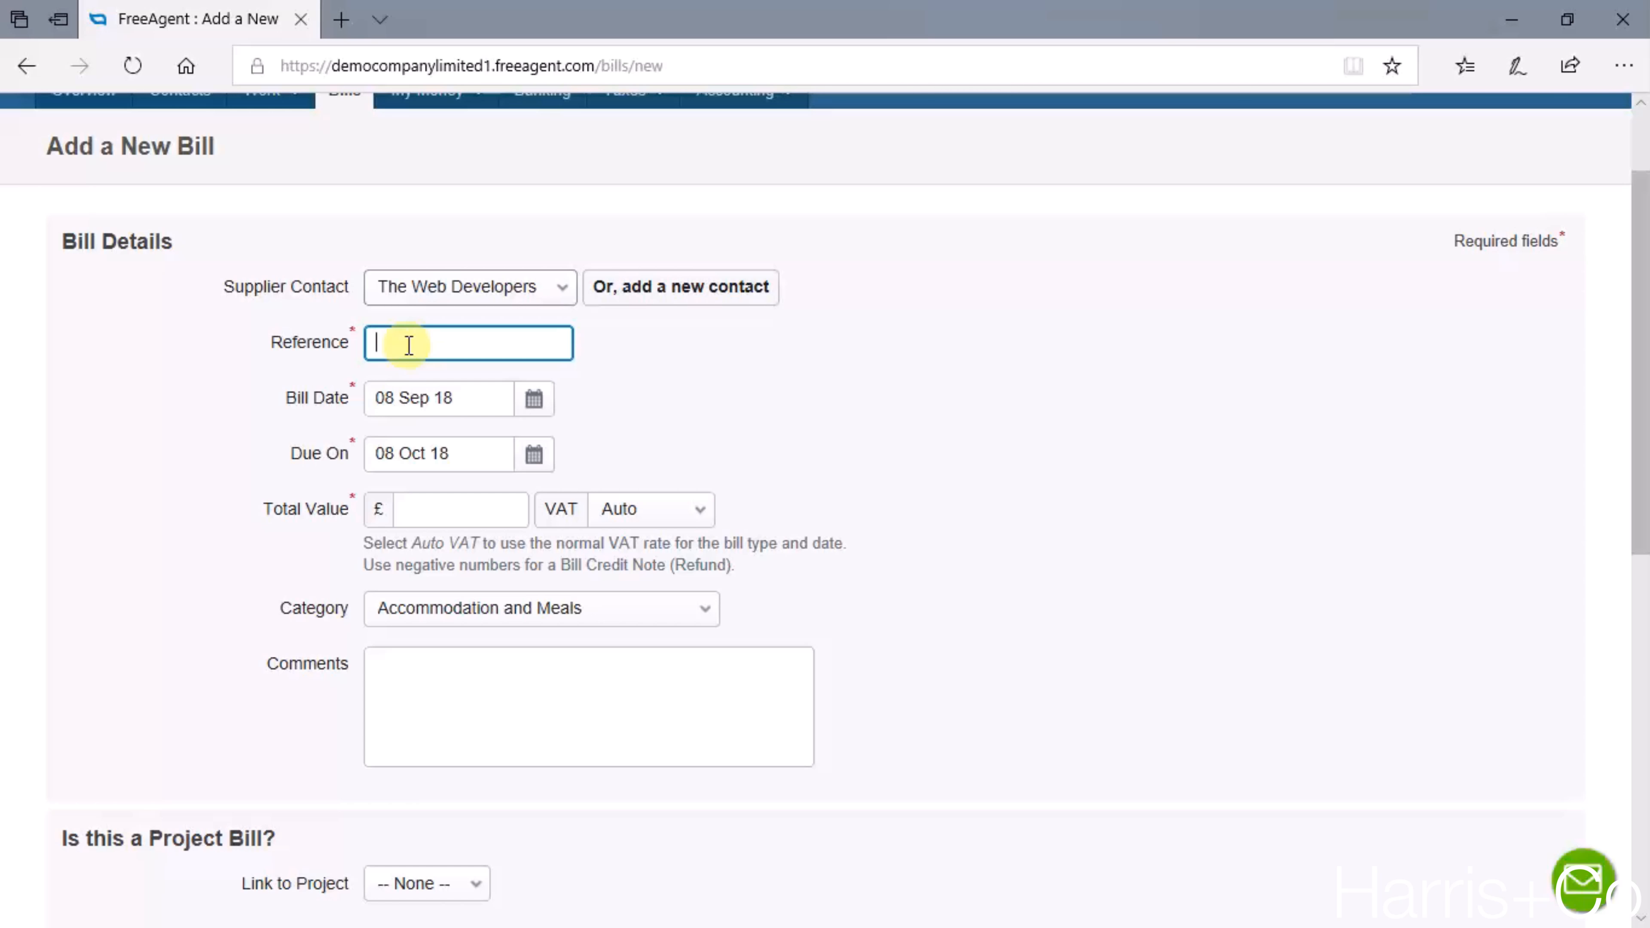
text(10001)
key(Tab)
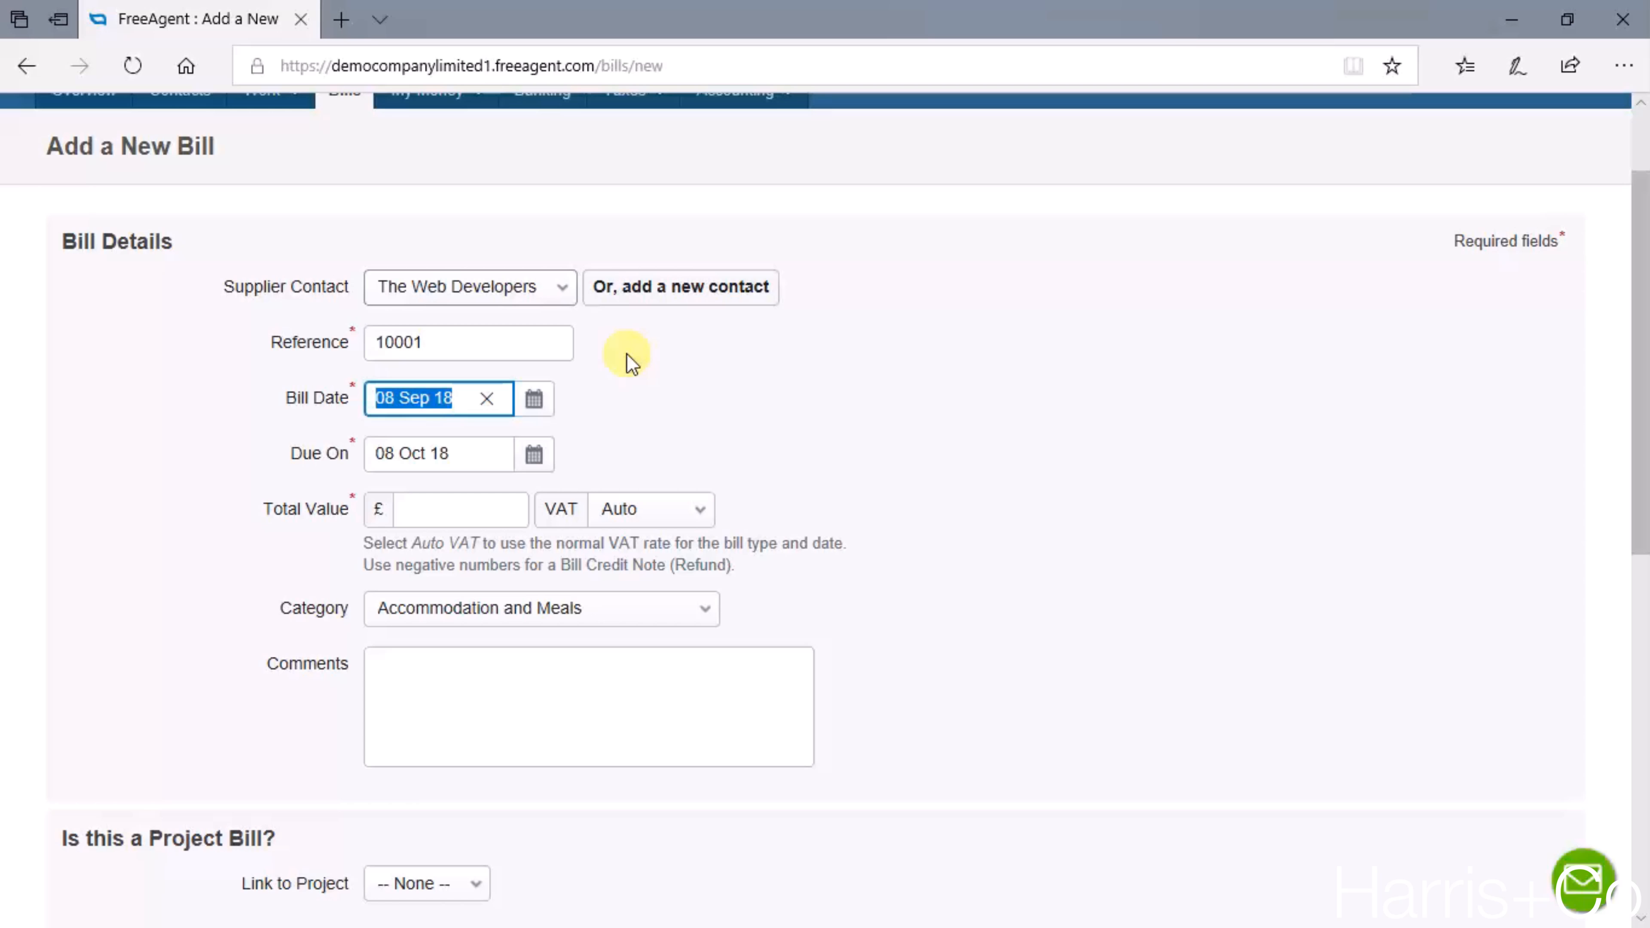
click(534, 399)
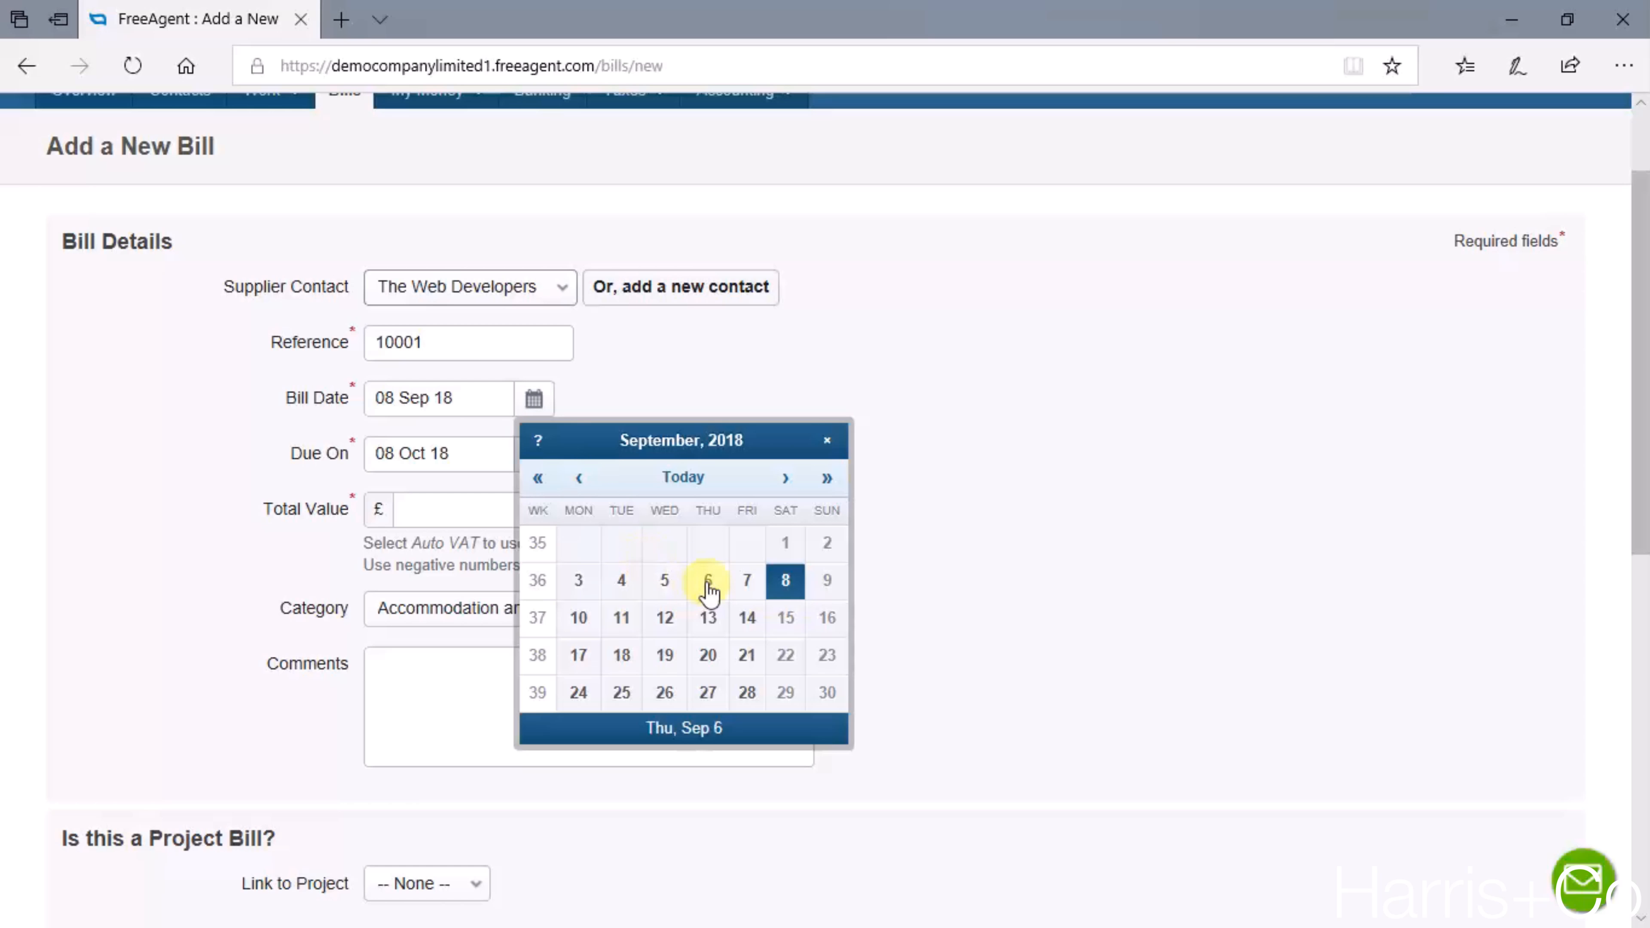
click(738, 582)
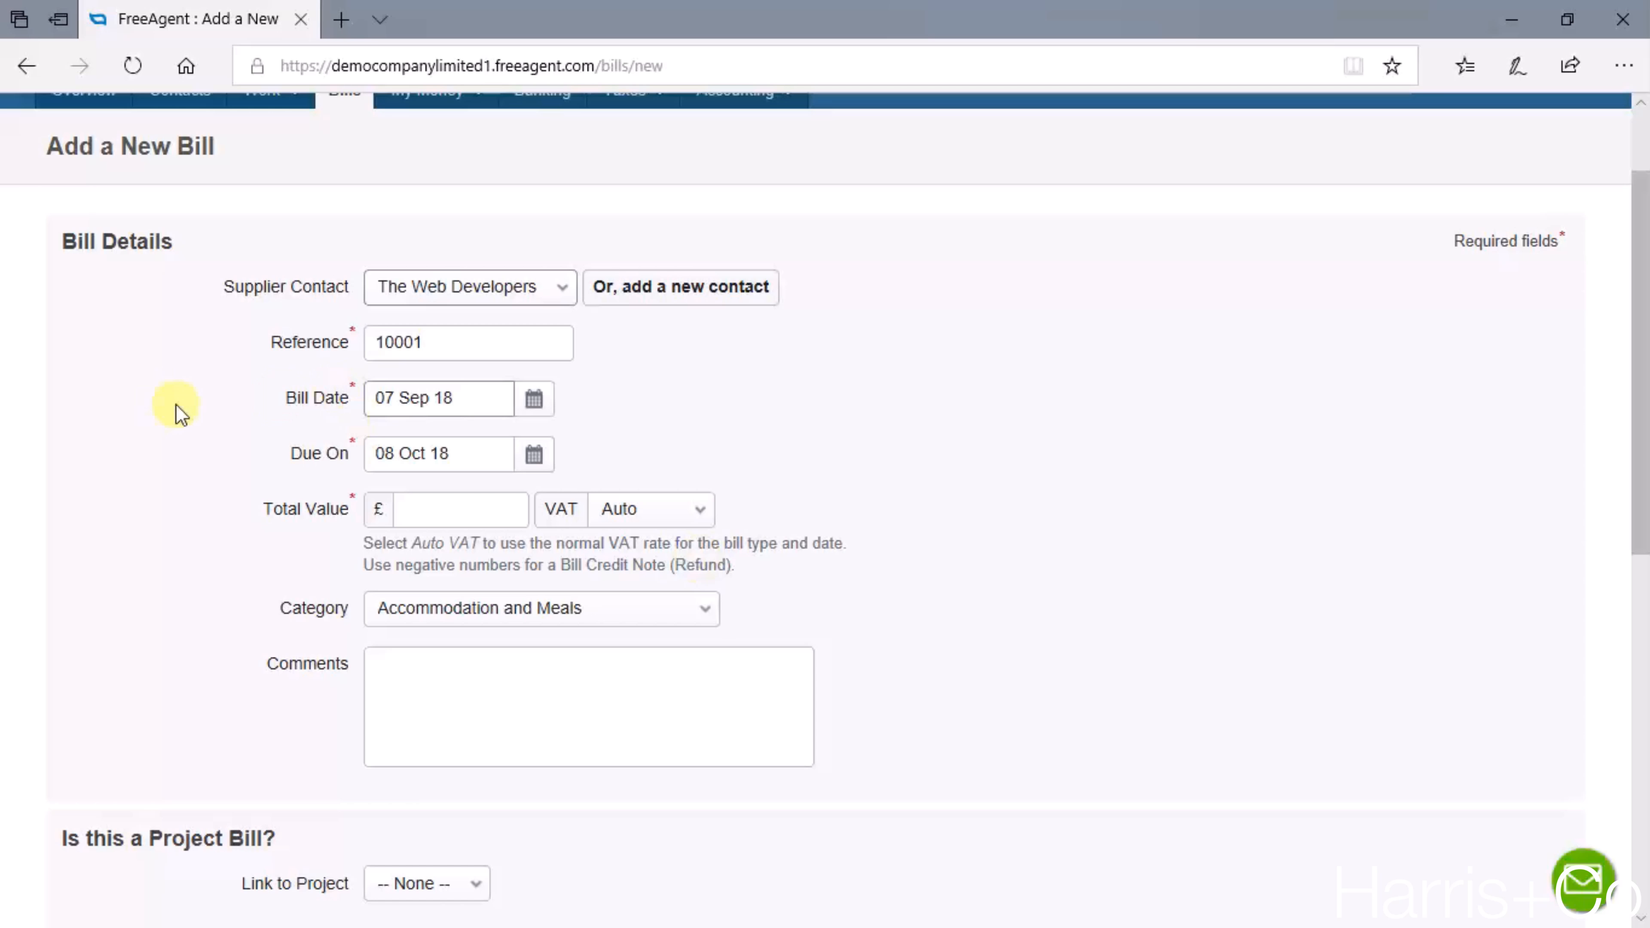
click(444, 453)
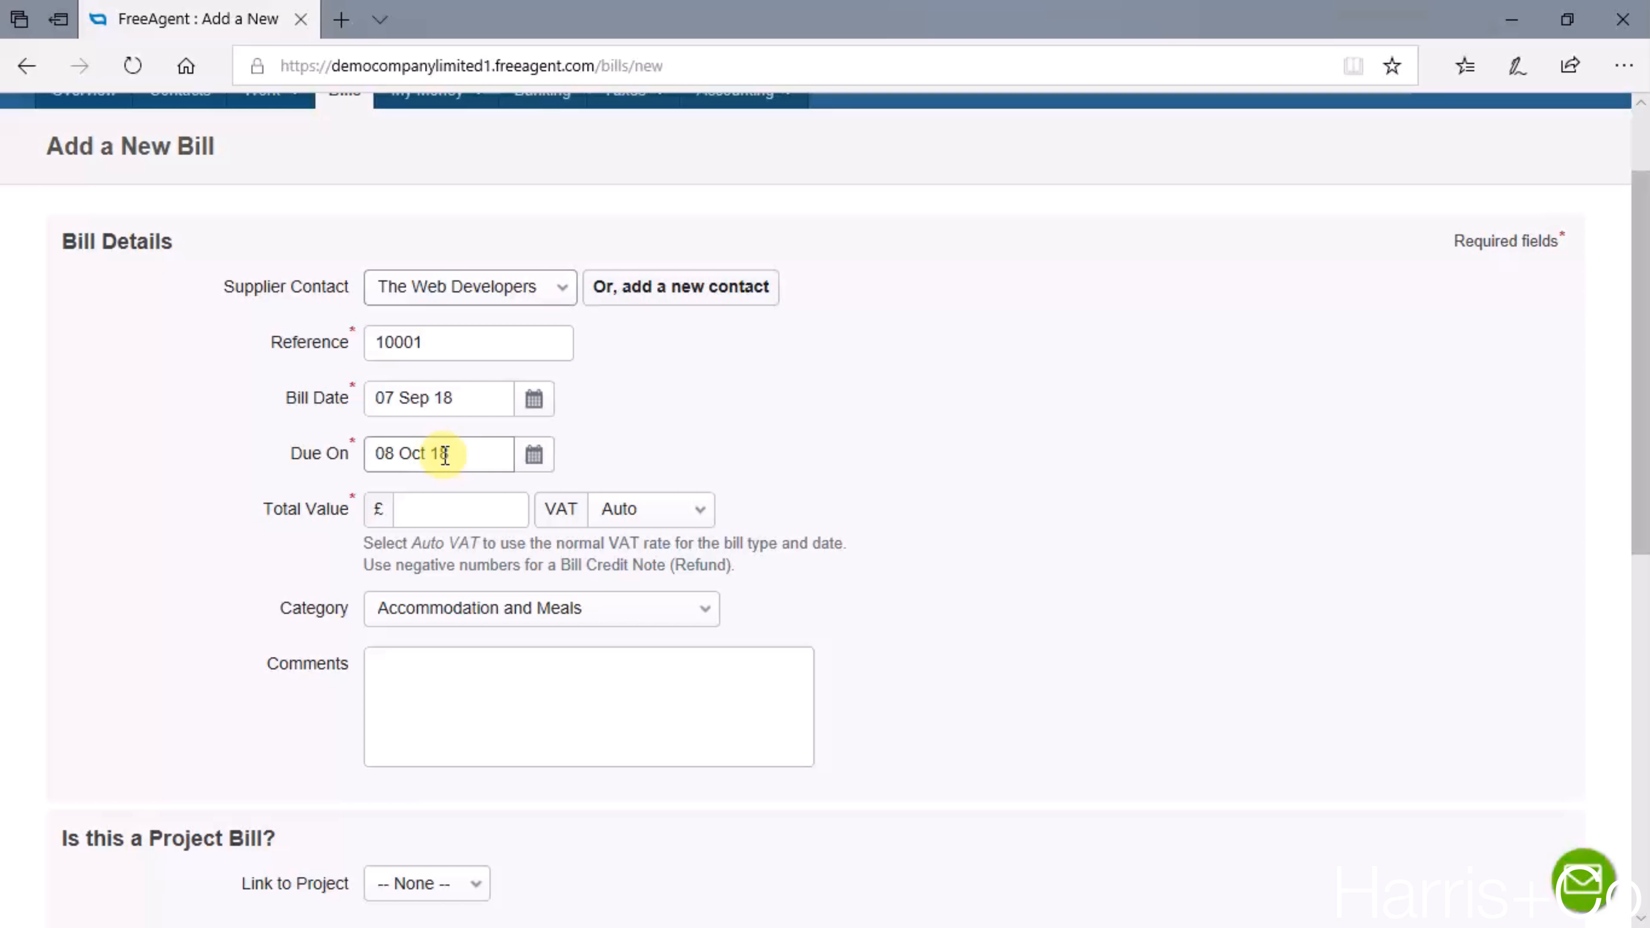
click(452, 396)
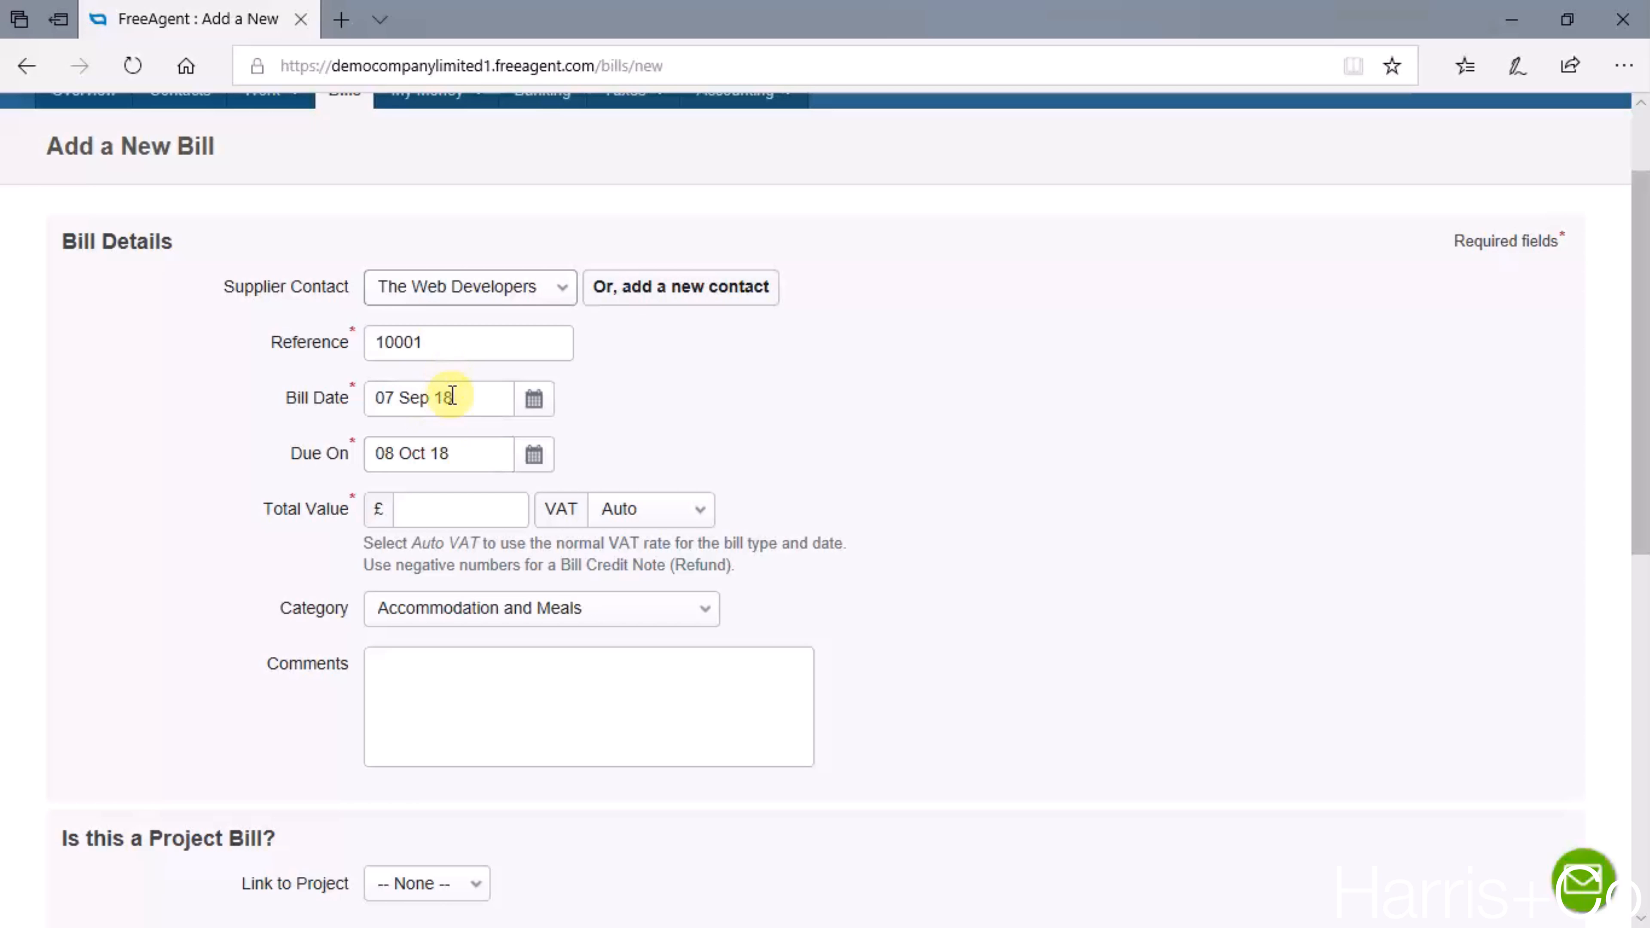
click(457, 454)
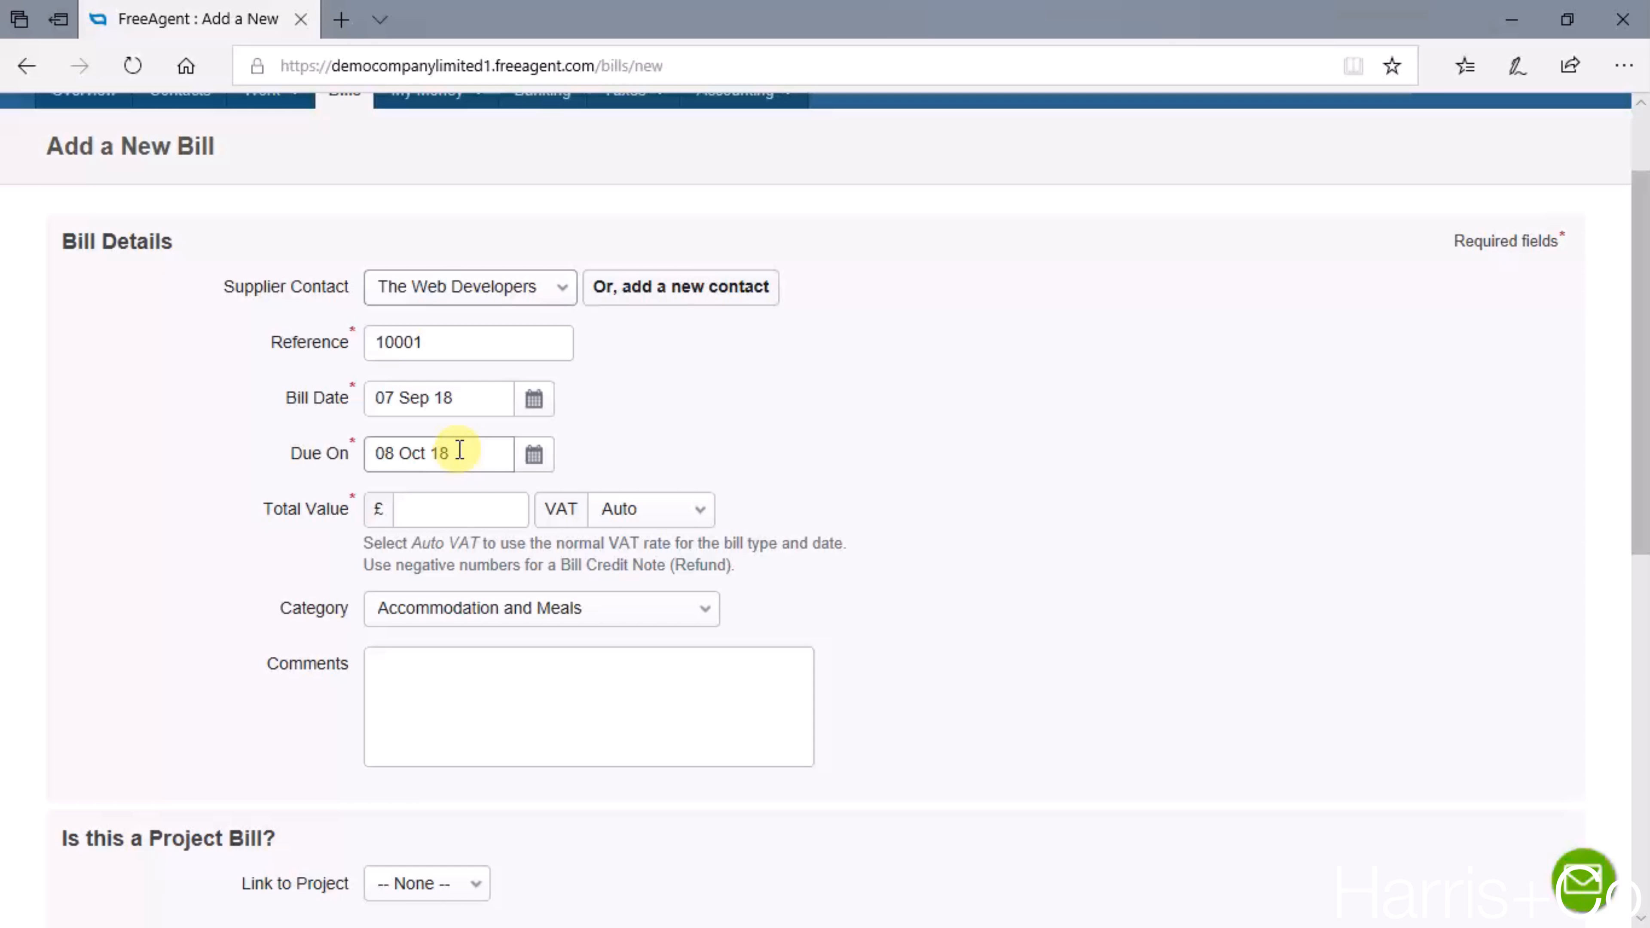
- Set the bill's total value to £1200 with VAT at 20%
click(465, 509)
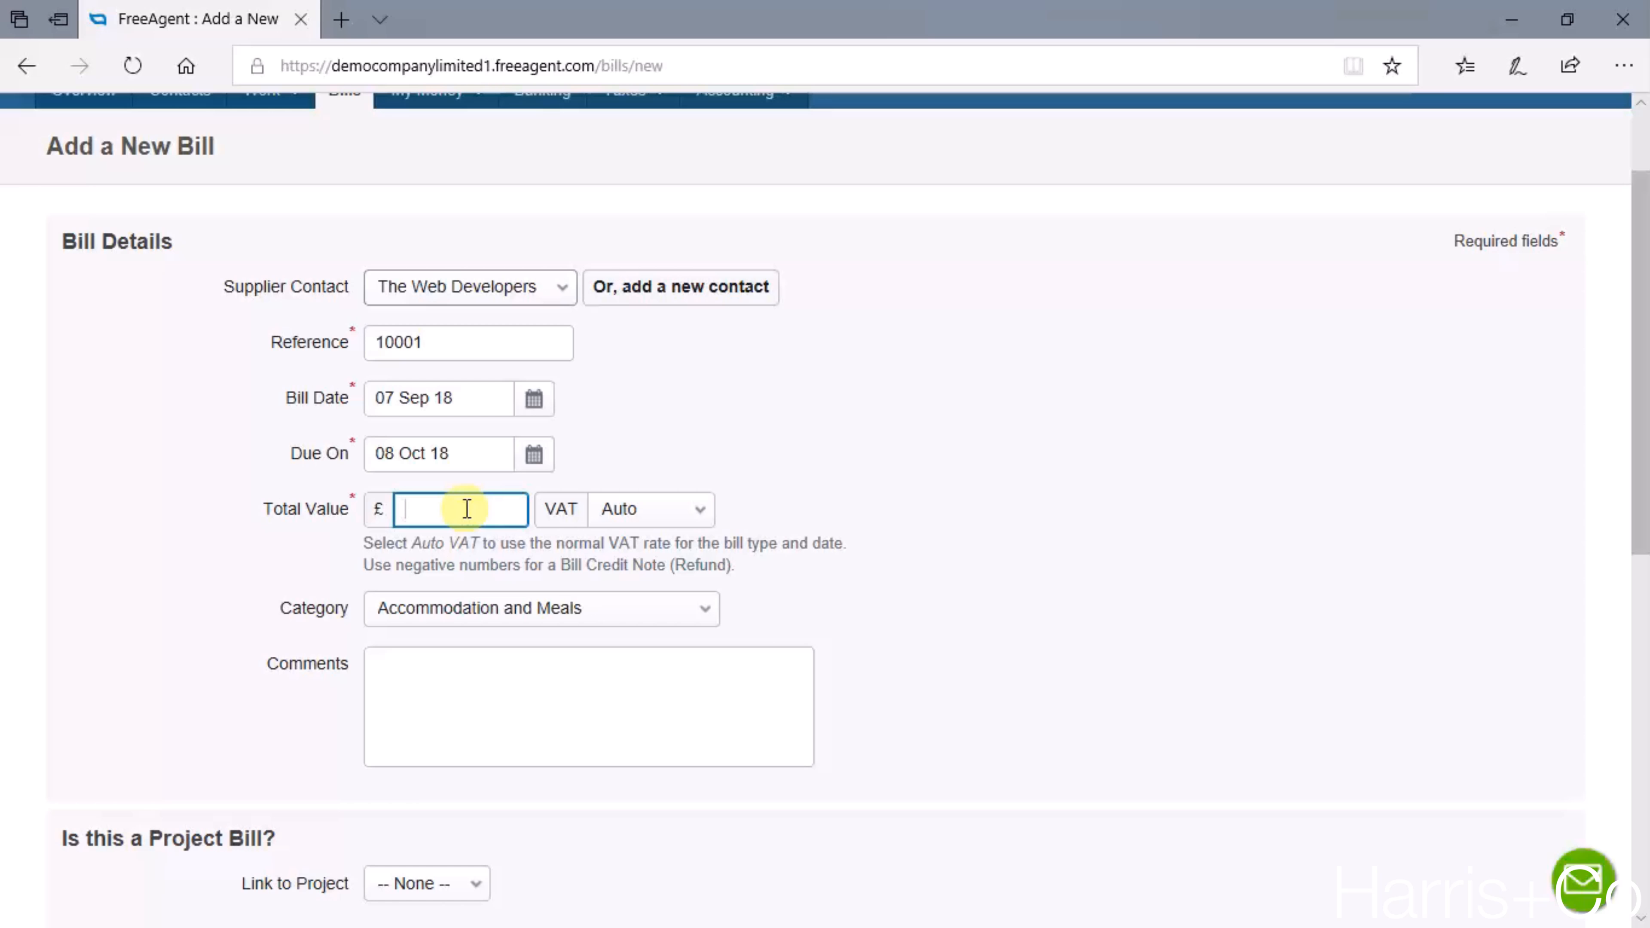
text(1200)
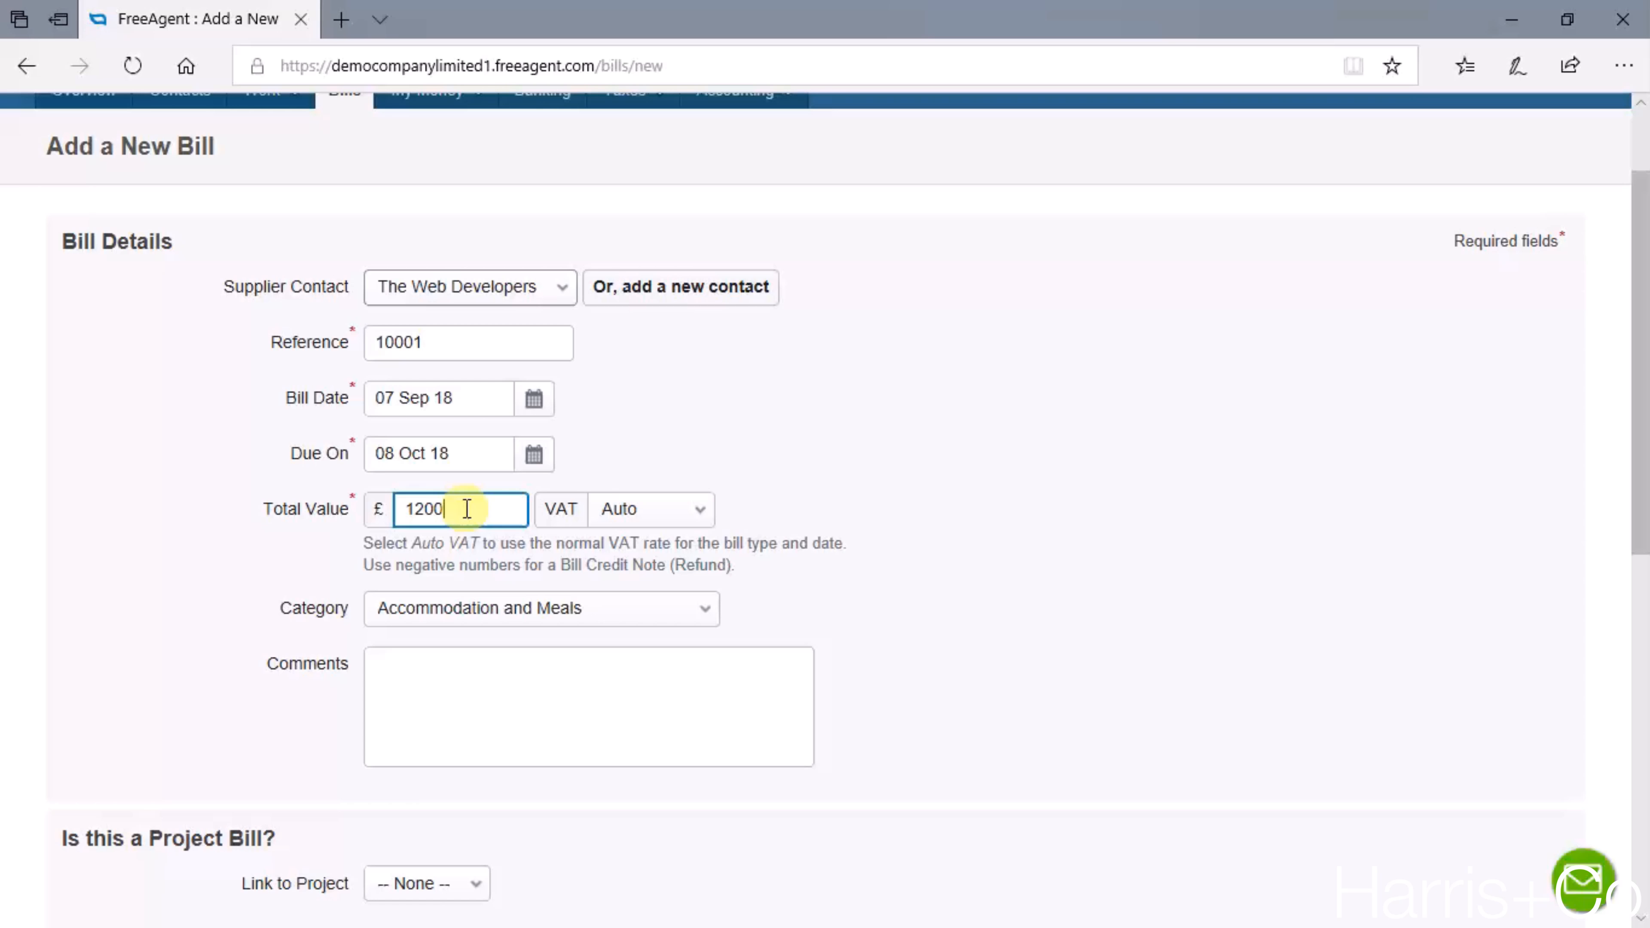
click(702, 512)
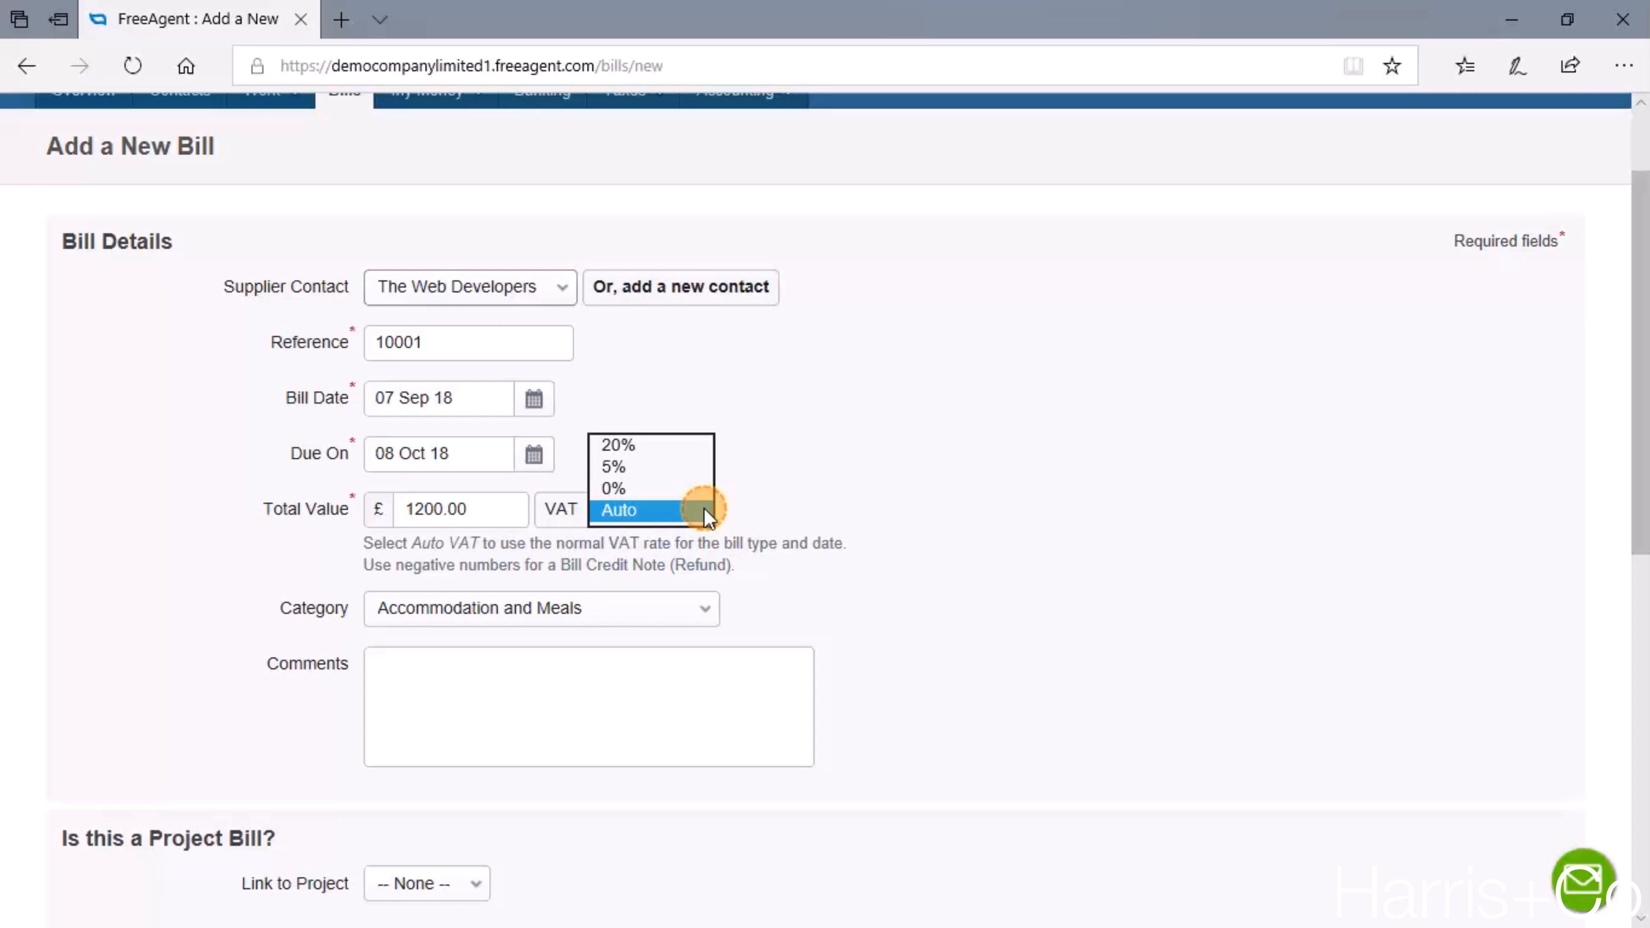
click(687, 447)
- Set the bill's category to Web Hosting under the normally VATable admin expenses
scroll(848, 416, down, 2)
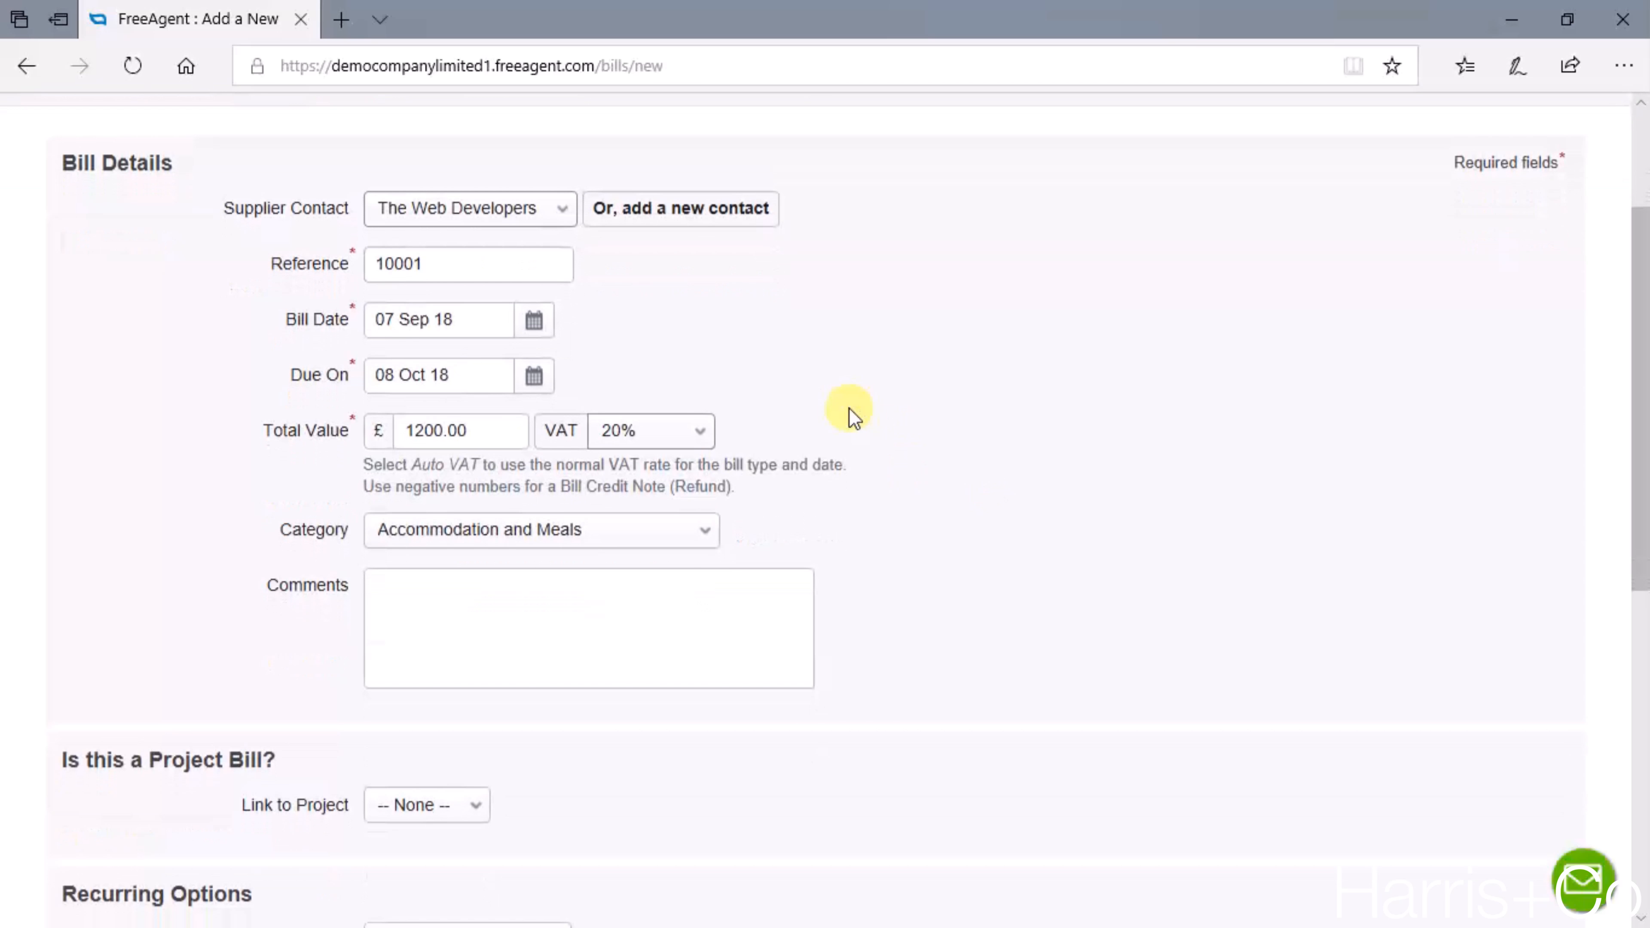
scroll(848, 409, down, 2)
click(682, 406)
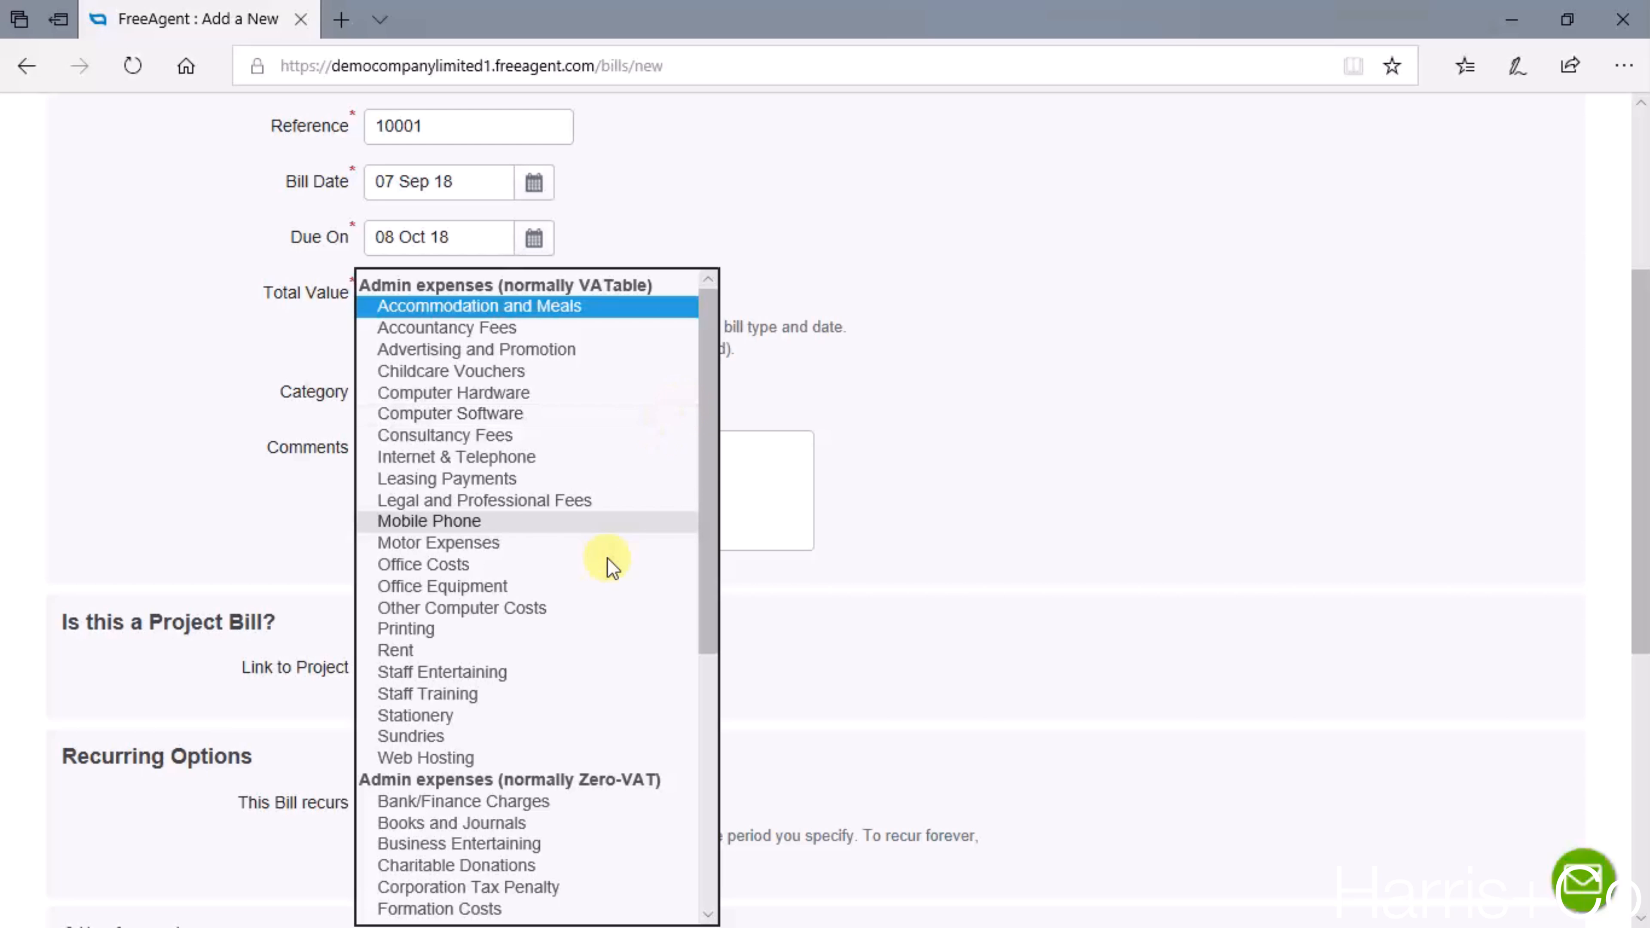
click(557, 757)
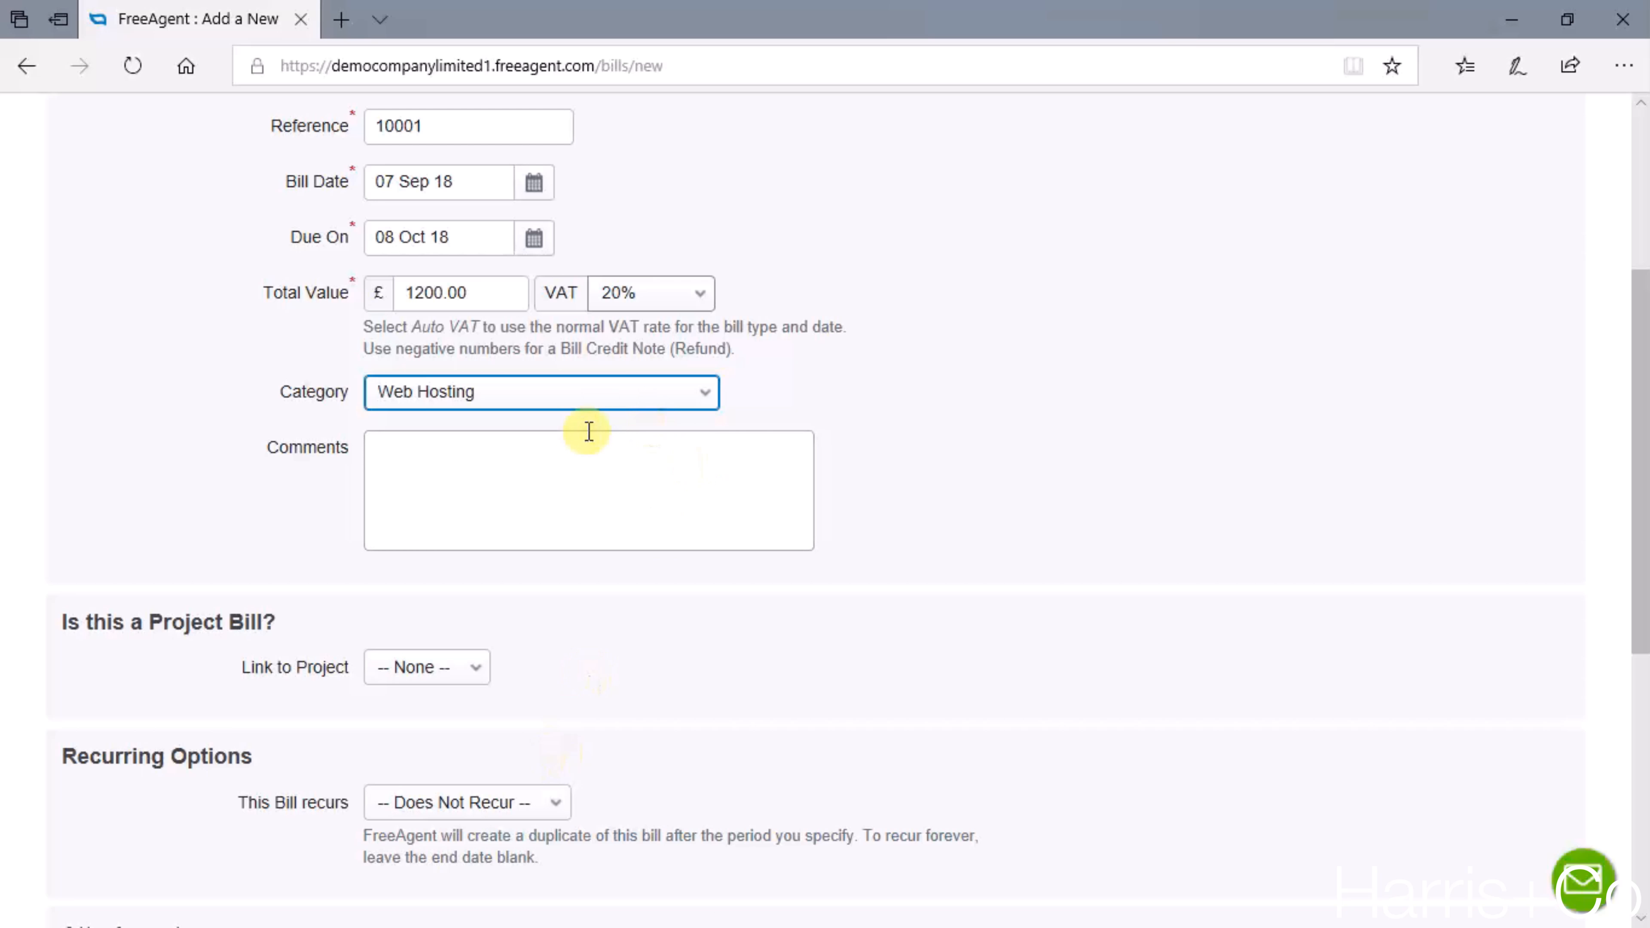
- Add the comment "Web hosting for September" to the bill
click(567, 477)
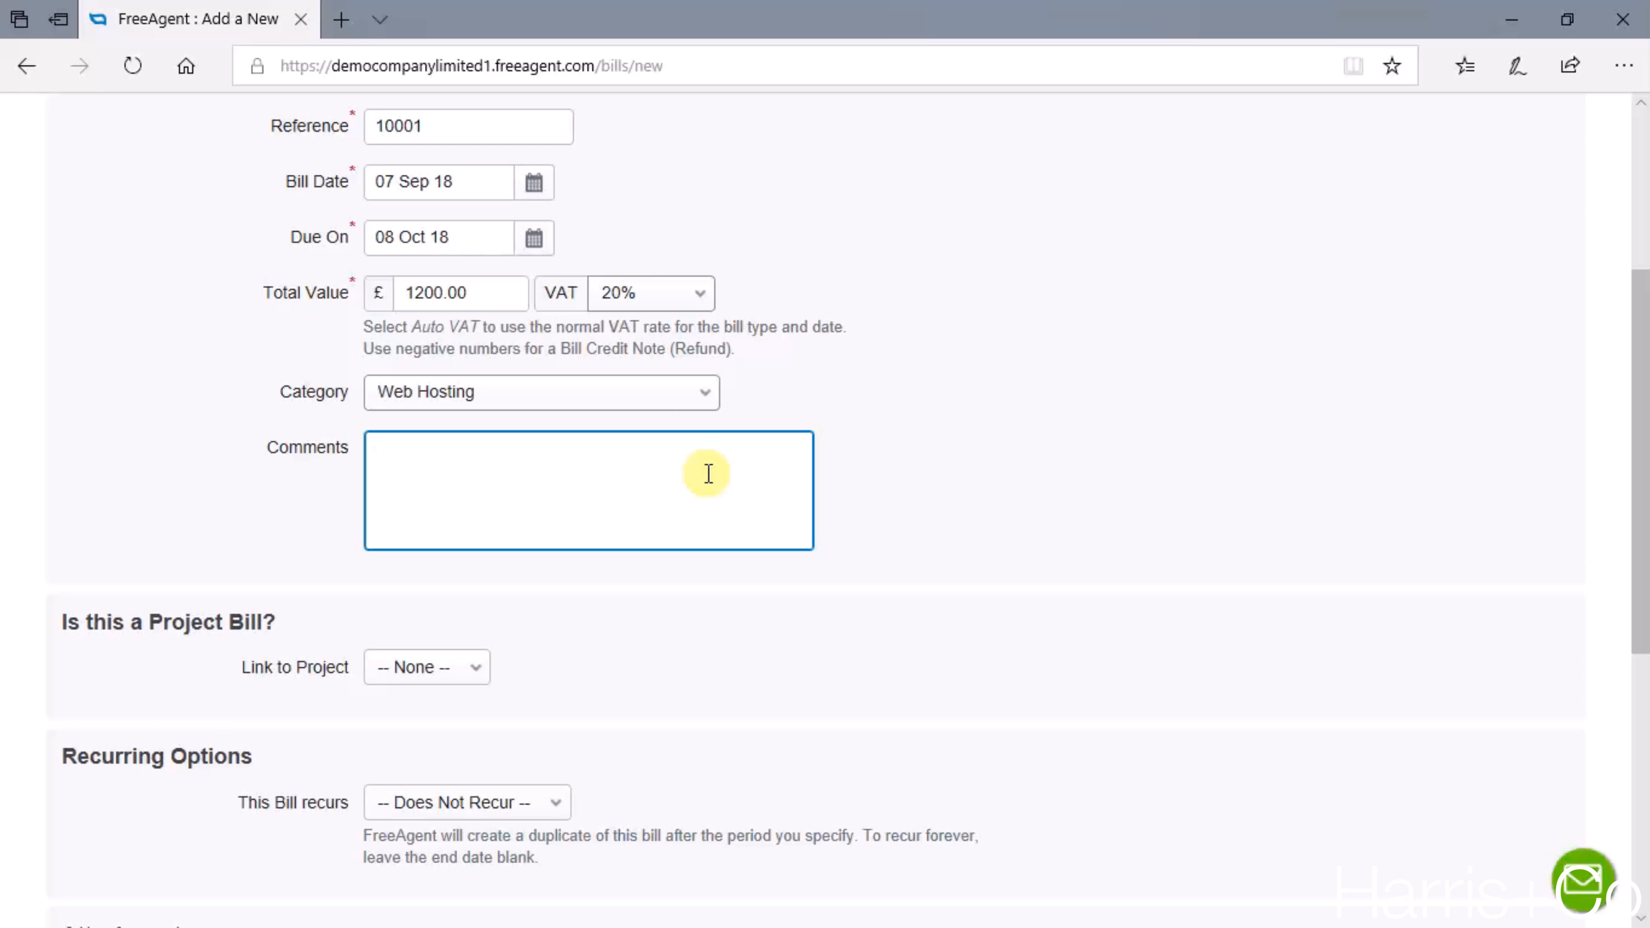
text(Web hosting for September)
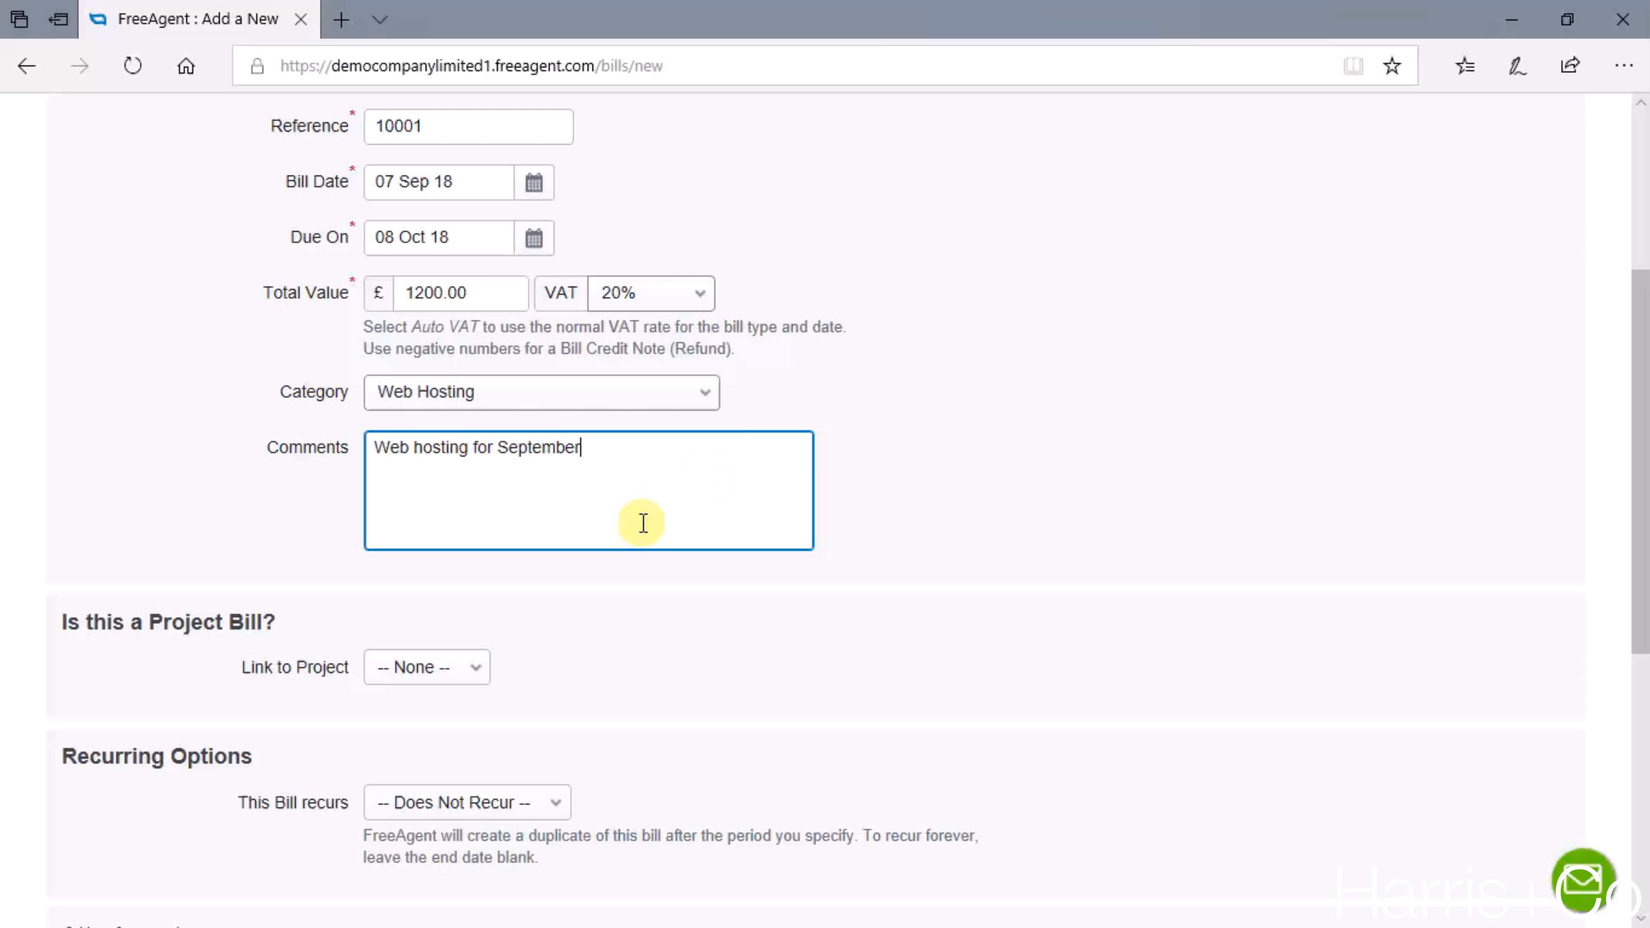
scroll(645, 527, down, 3)
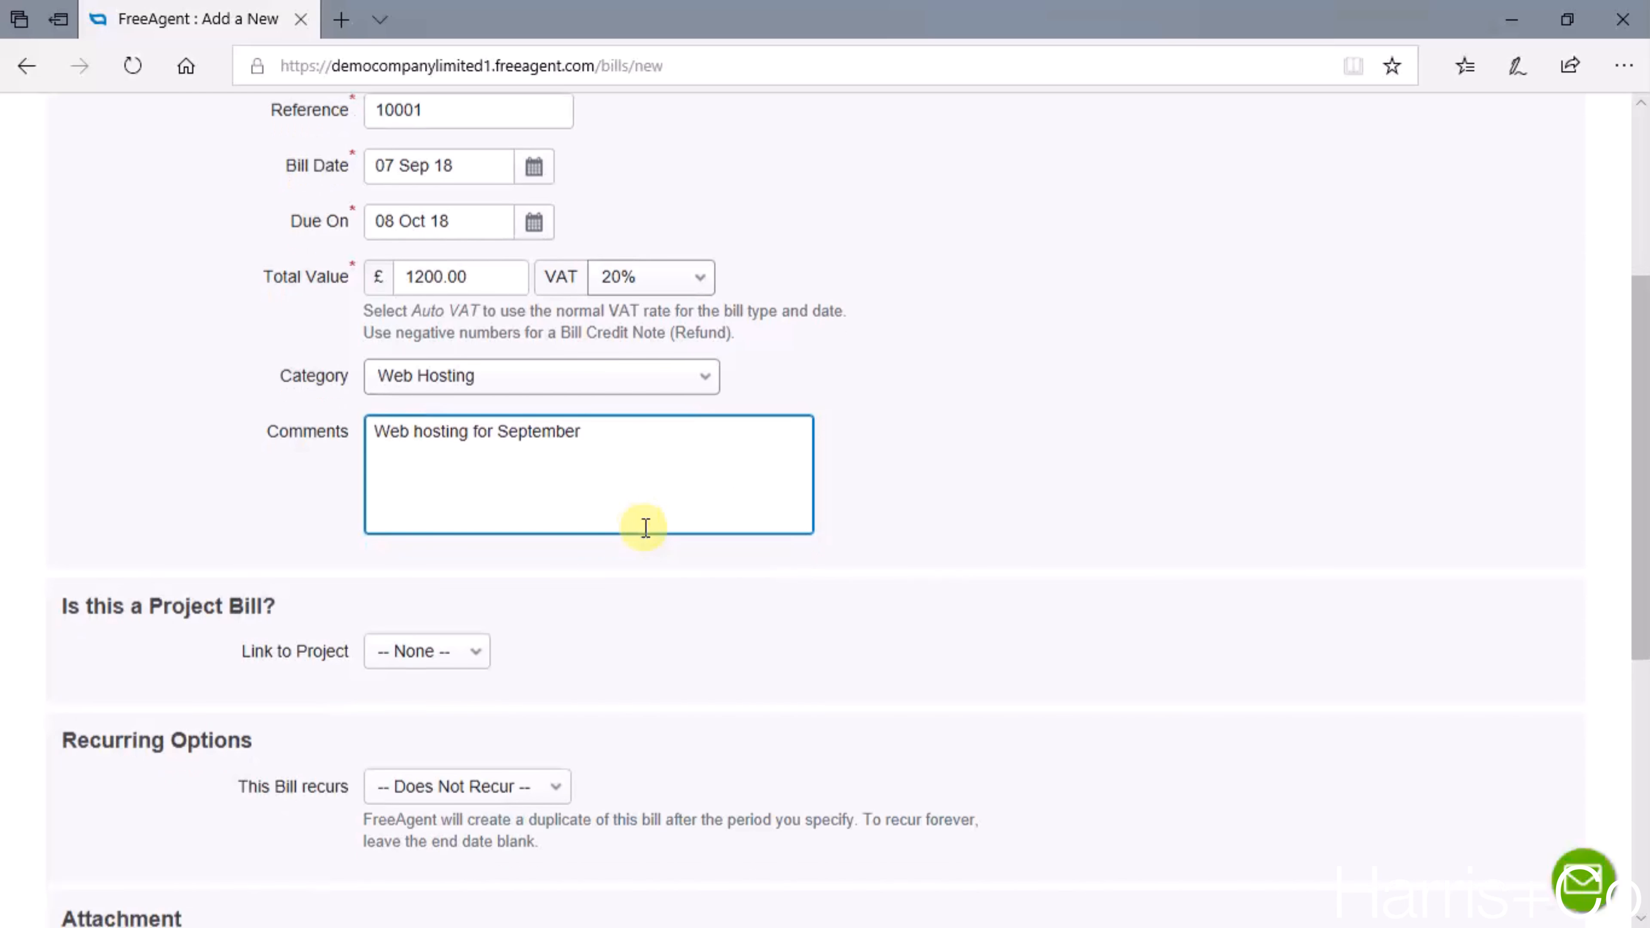
- Keep the project link set to None and create the bill, finishing without adding another
scroll(645, 528, down, 4)
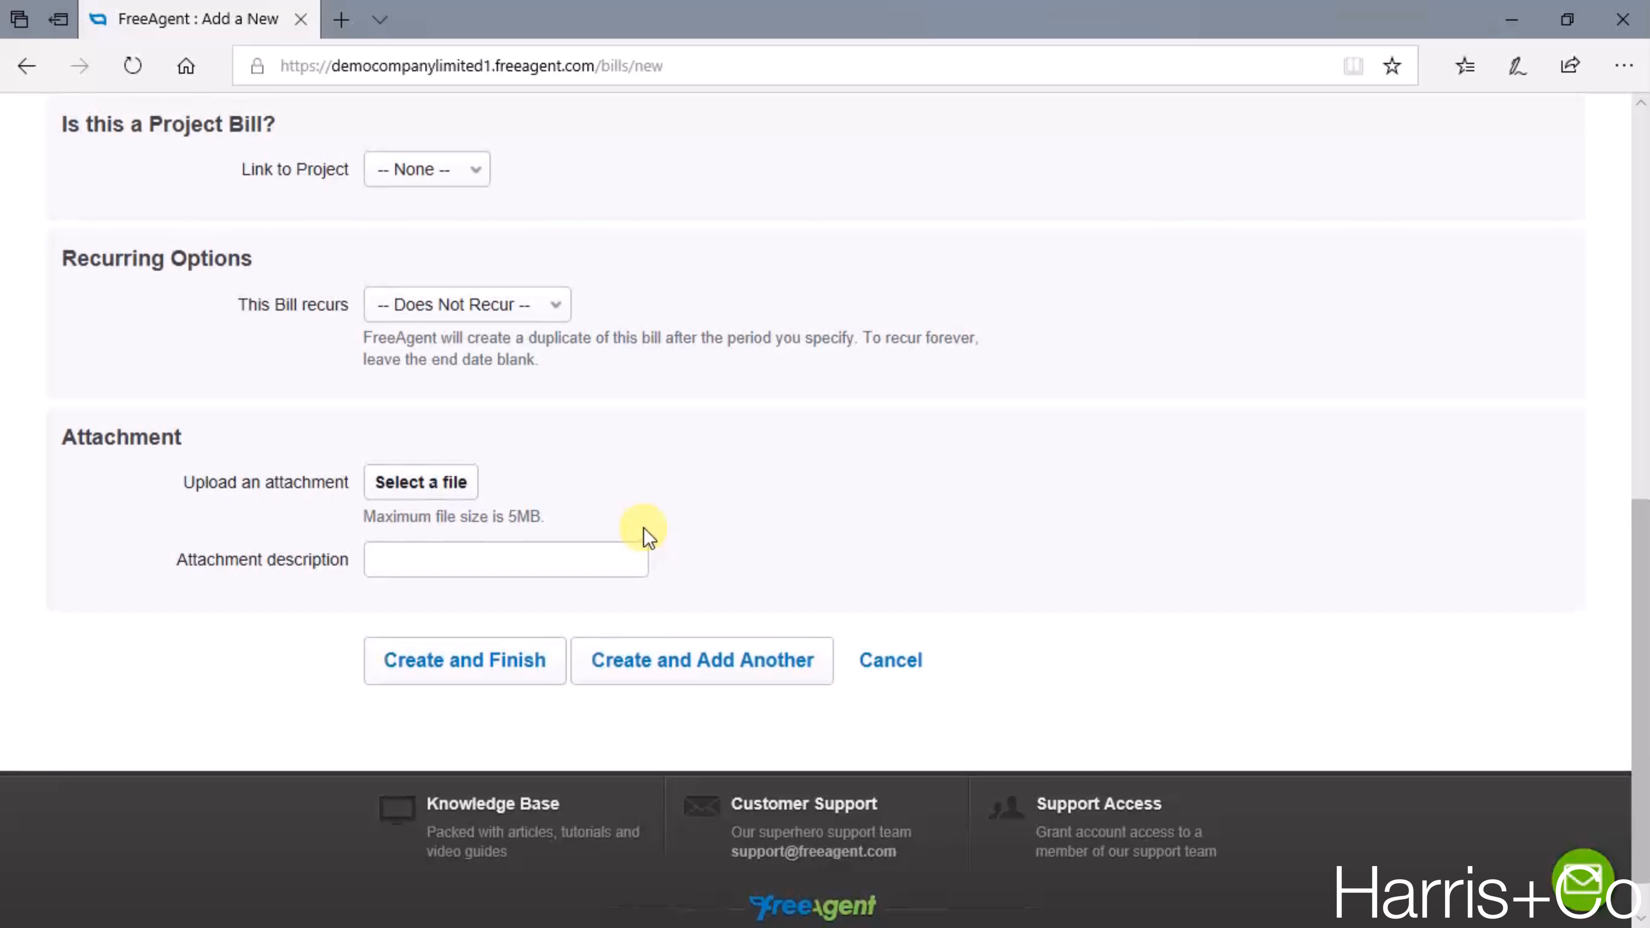
click(488, 168)
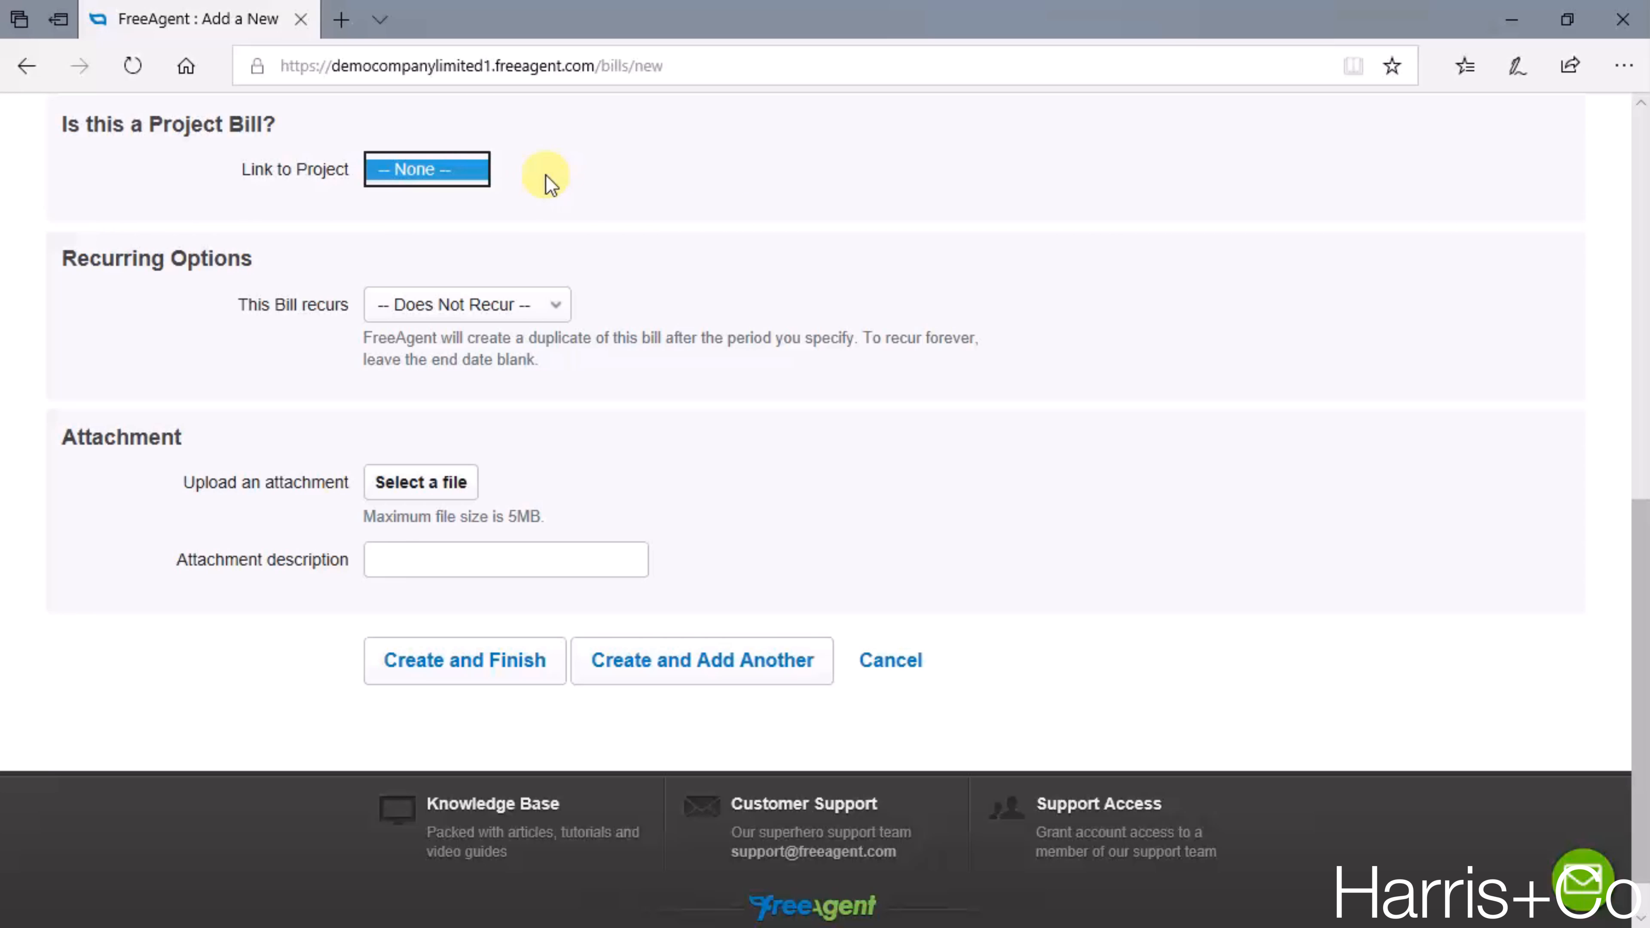
click(553, 208)
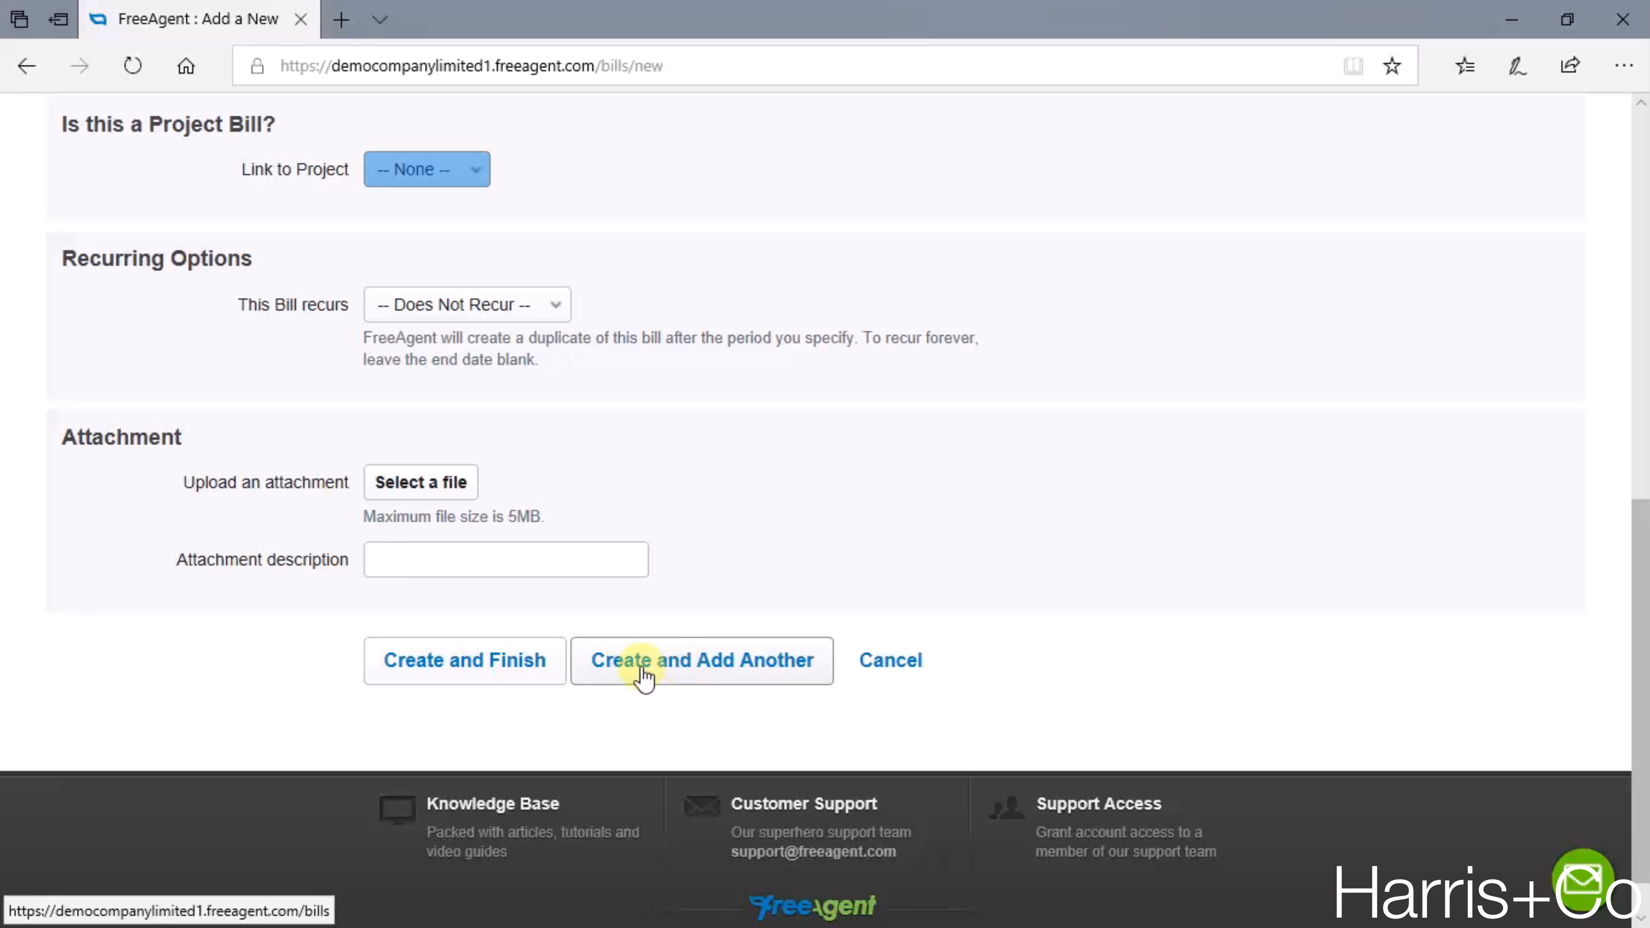
click(504, 668)
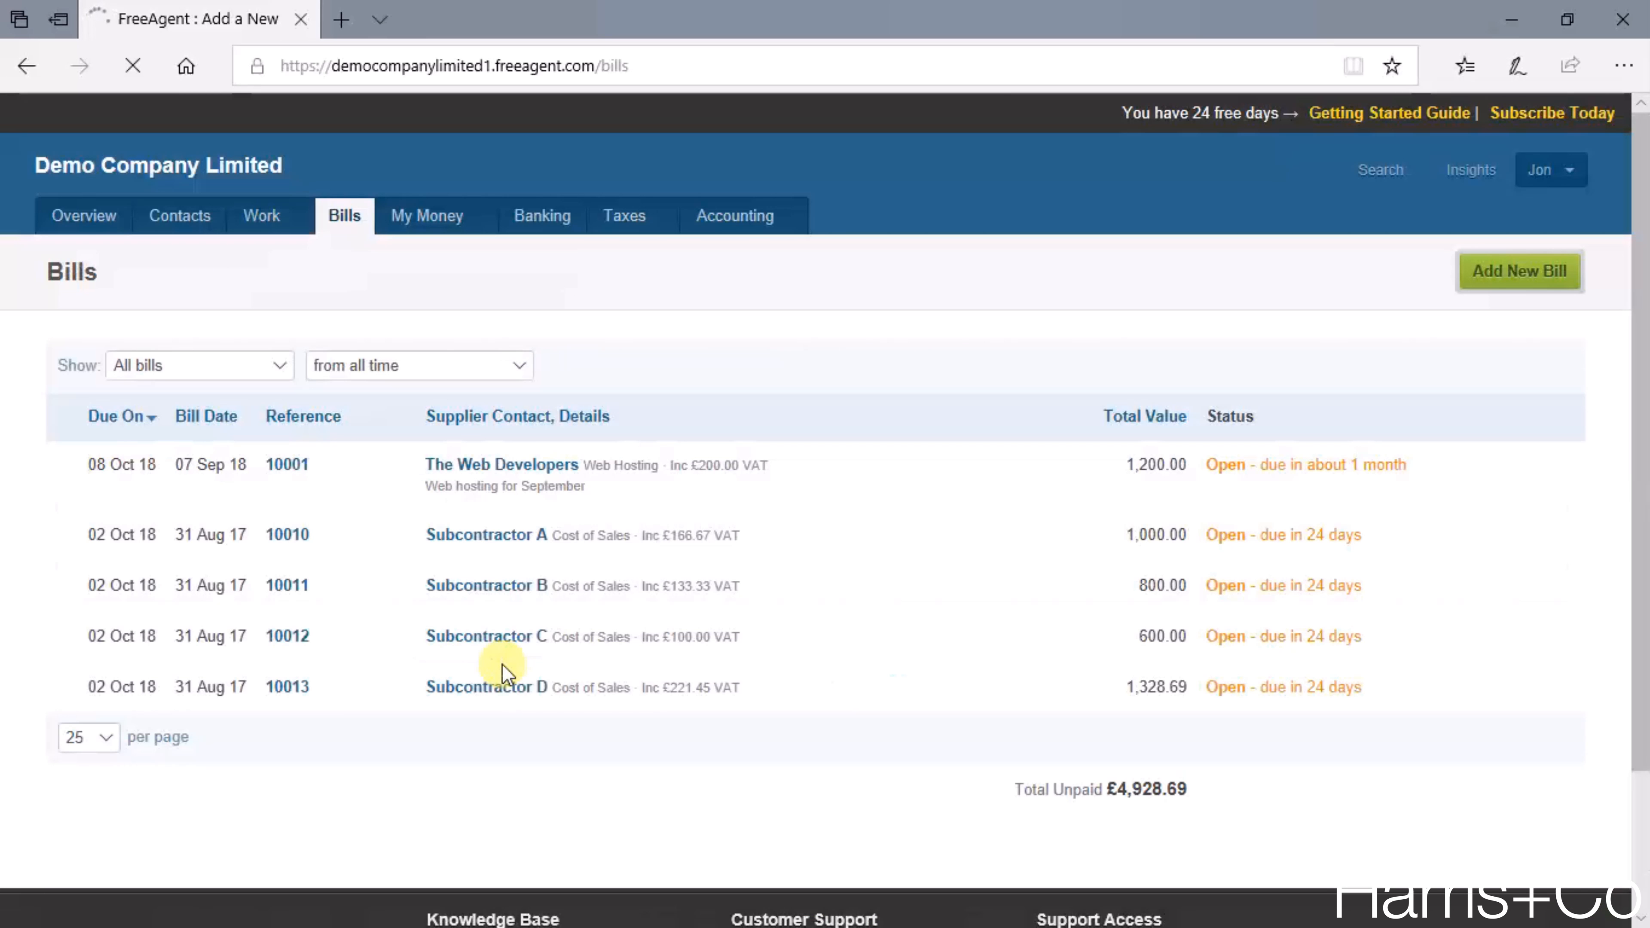